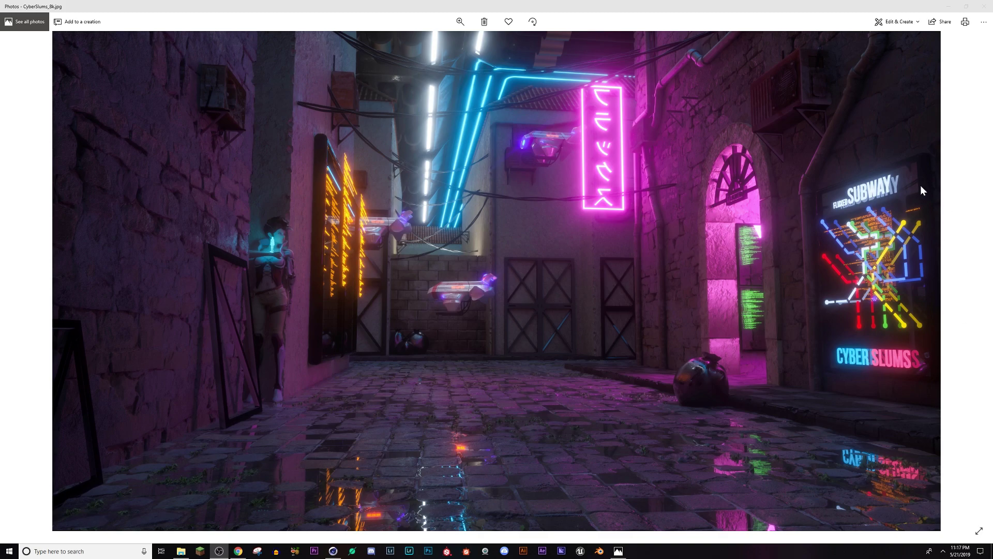
Switch to Cinema 4D and create a new empty project, then recheck the neon alley reference image
left_click(333, 551)
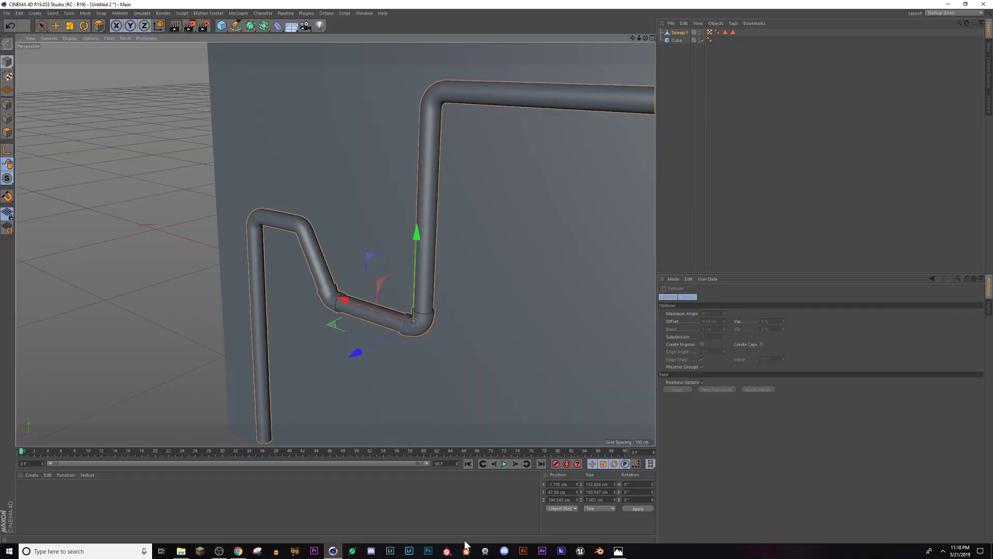
left_click(7, 13)
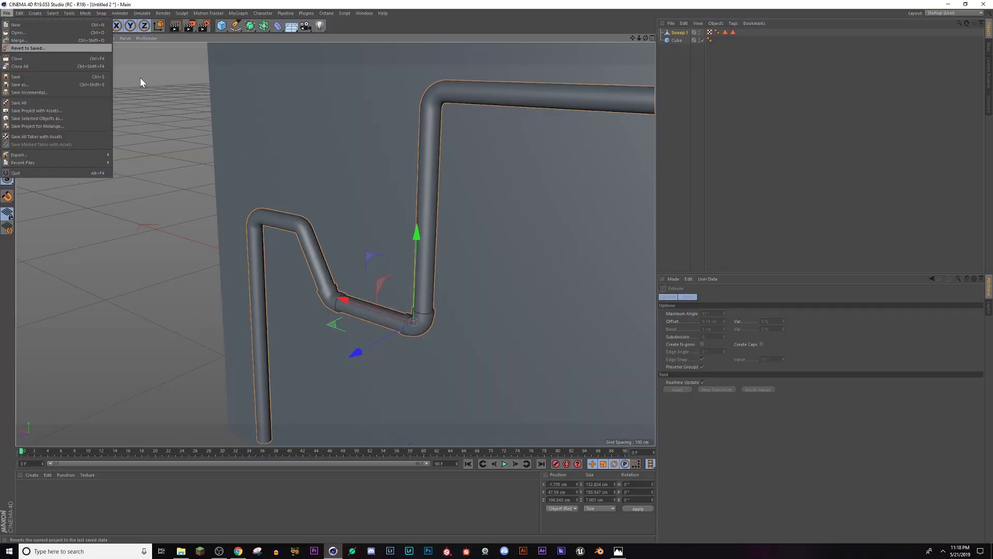
left_click(101, 13)
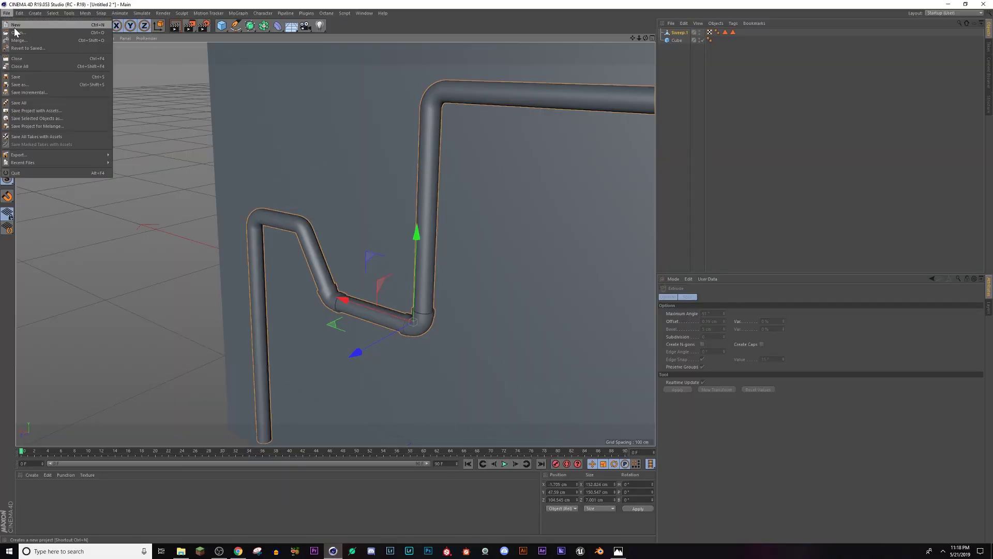
left_click(21, 25)
left_click_drag(380, 263, 454, 355, "alt")
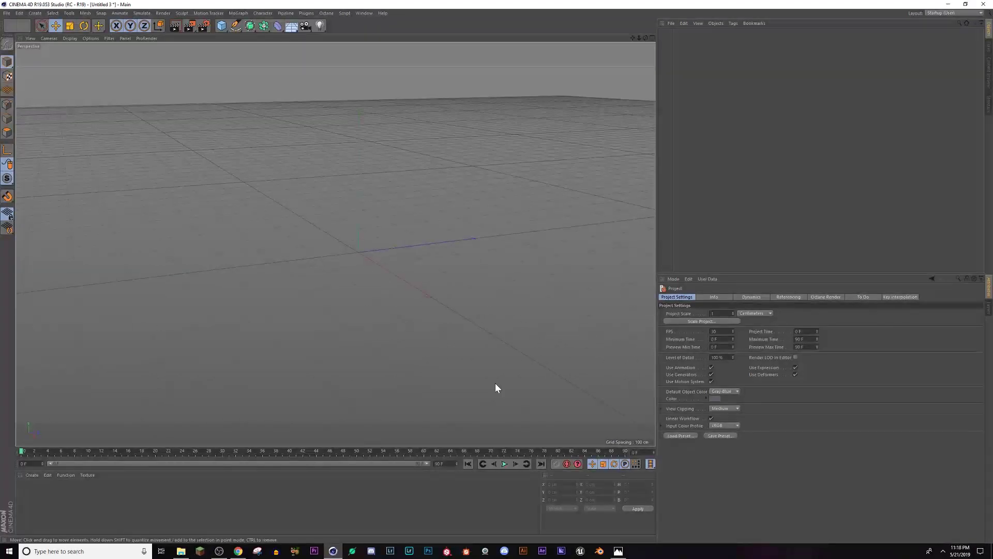
left_click(618, 551)
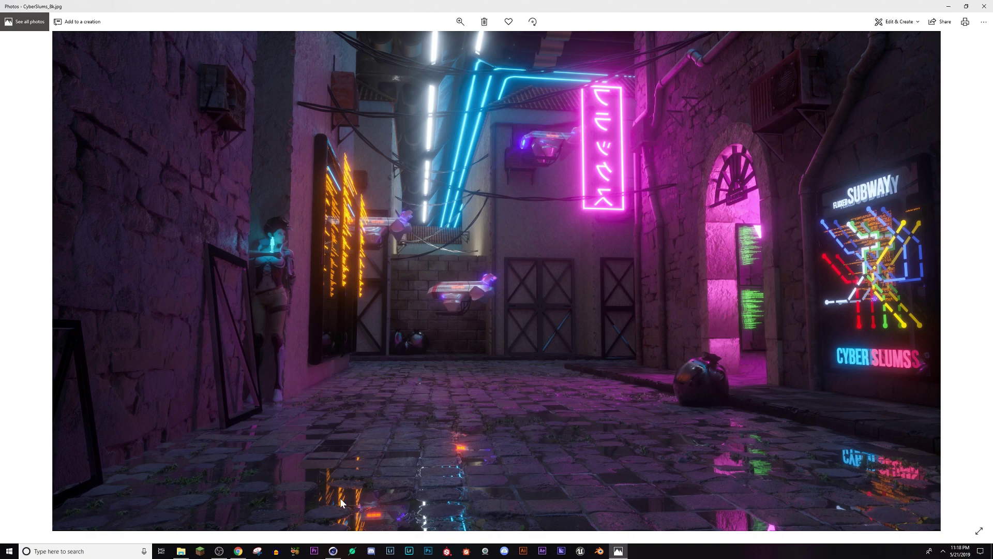
left_click(333, 551)
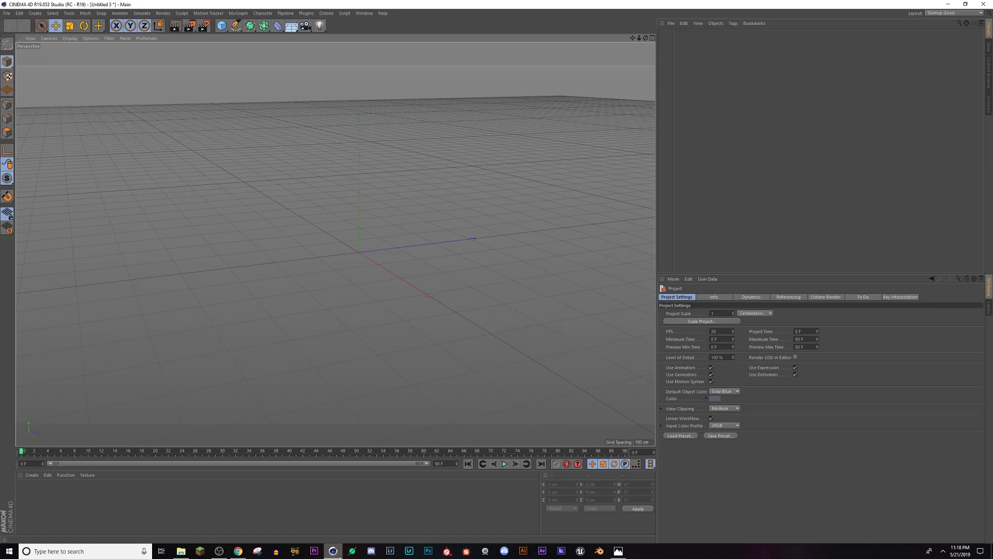
Add a cube, display it shaded with lines, and reshape it into a slab about 23 cm thick and 319 cm tall
left_click_drag(222, 26, 242, 36)
scroll(380, 228, "up", 2)
left_click(70, 39)
left_click(78, 58)
left_click_drag(408, 257, 359, 262)
left_click_drag(346, 200, 348, 147)
left_click_drag(360, 258, 355, 247)
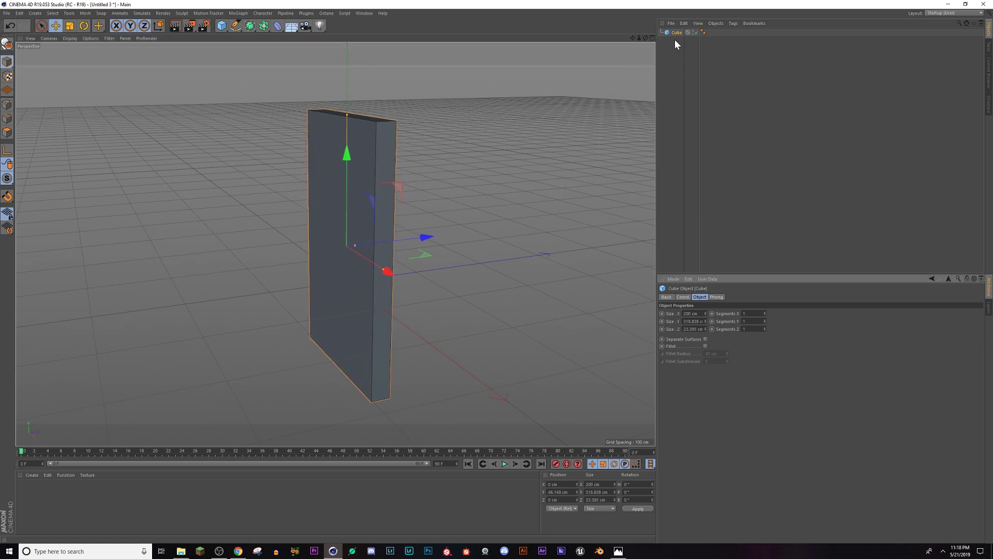
Raise the slab to about 164 cm in Y and widen it to about 211 cm
mouse_move(405, 199)
left_mouse_down("alt")
mouse_move(432, 159)
mouse_move(391, 252)
mouse_move(412, 186)
left_mouse_up("alt")
left_click_drag(322, 151, 331, 71)
left_click_drag(313, 111, 476, 247, "alt")
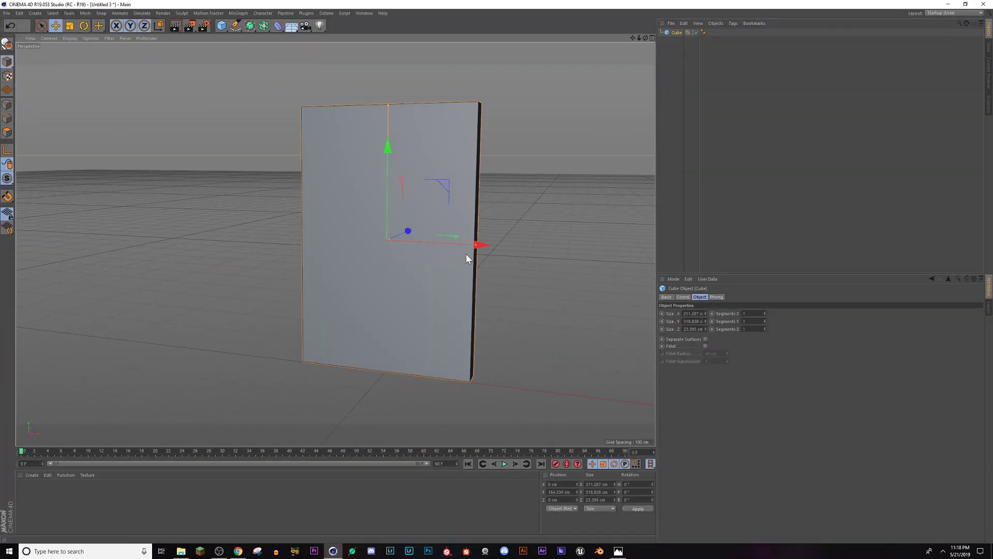
Enable the fillet on the slab and set its fillet subdivision to 8
left_click(705, 347)
left_click(705, 346)
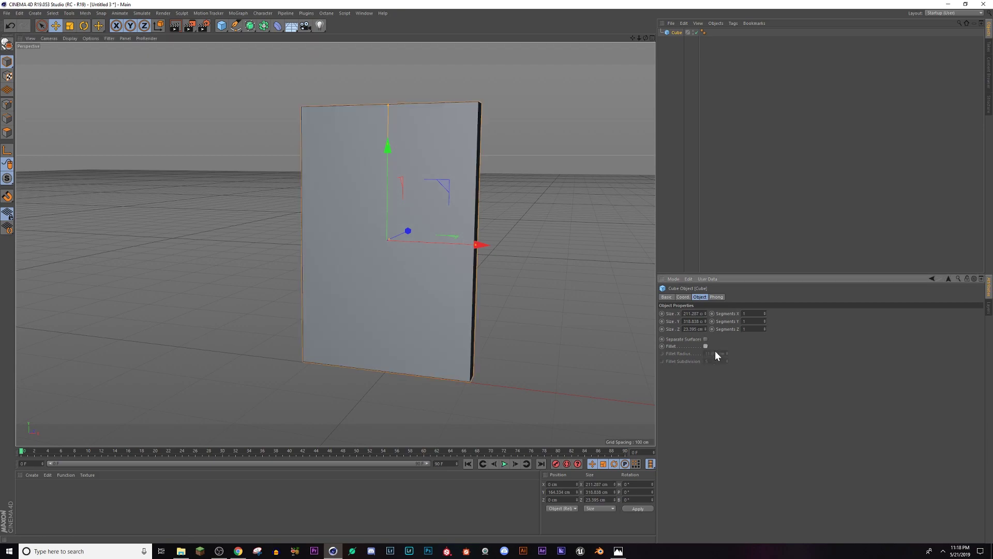
left_click(706, 346)
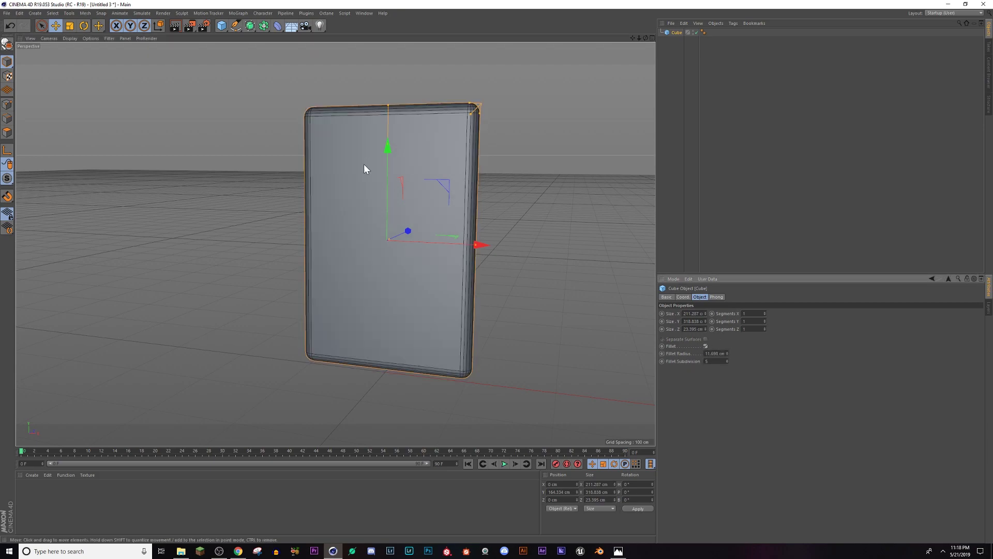
left_click_drag(371, 166, 424, 171, "alt")
left_click(727, 359)
left_click(727, 360)
left_click(727, 359)
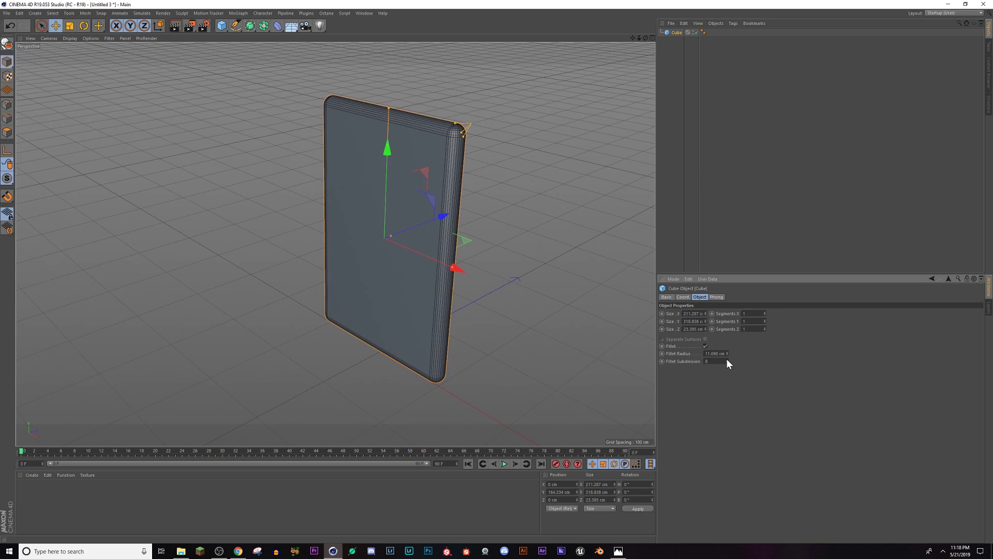
Make the slab editable and inset its large front polygon by about 6 cm with Extrude Inner
key("c")
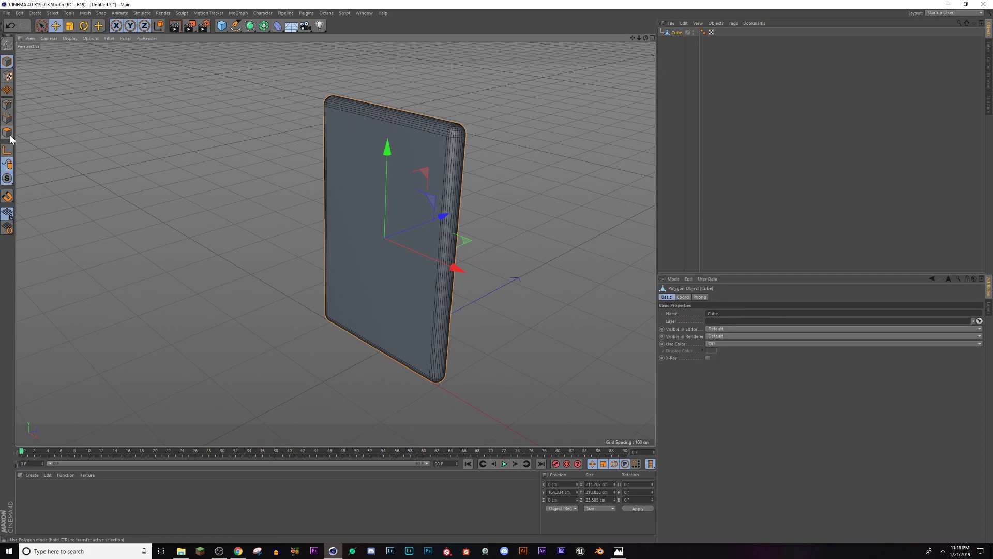
left_click(9, 135)
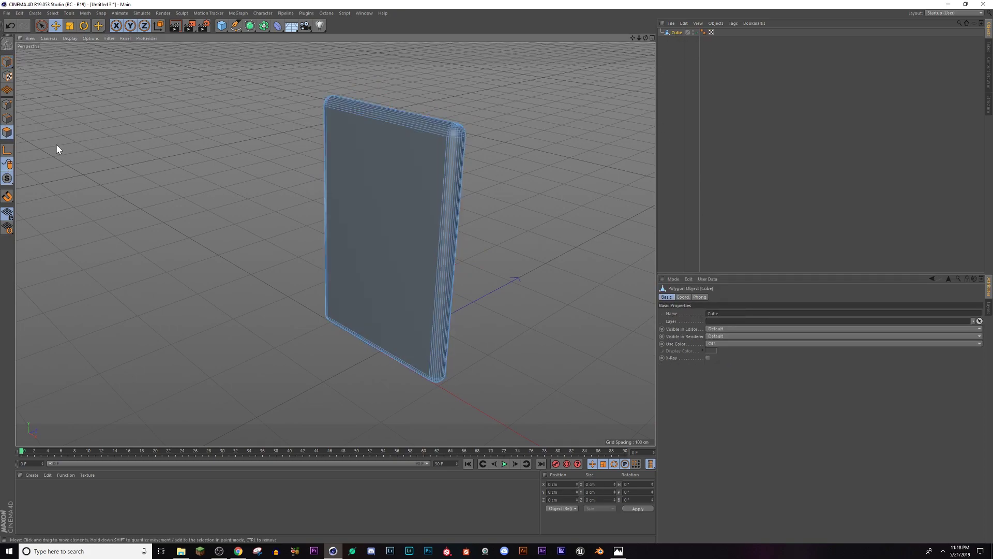
left_click(371, 197)
right_click(397, 185)
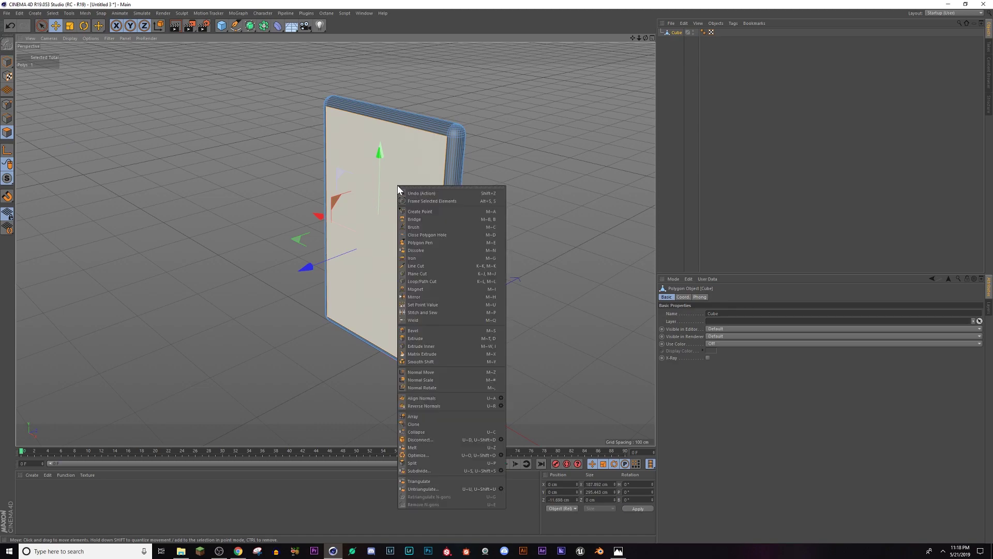
left_click(427, 349)
left_click_drag(427, 348, 398, 349)
left_click_drag(398, 280, 414, 280)
scroll(414, 280, "up", 4)
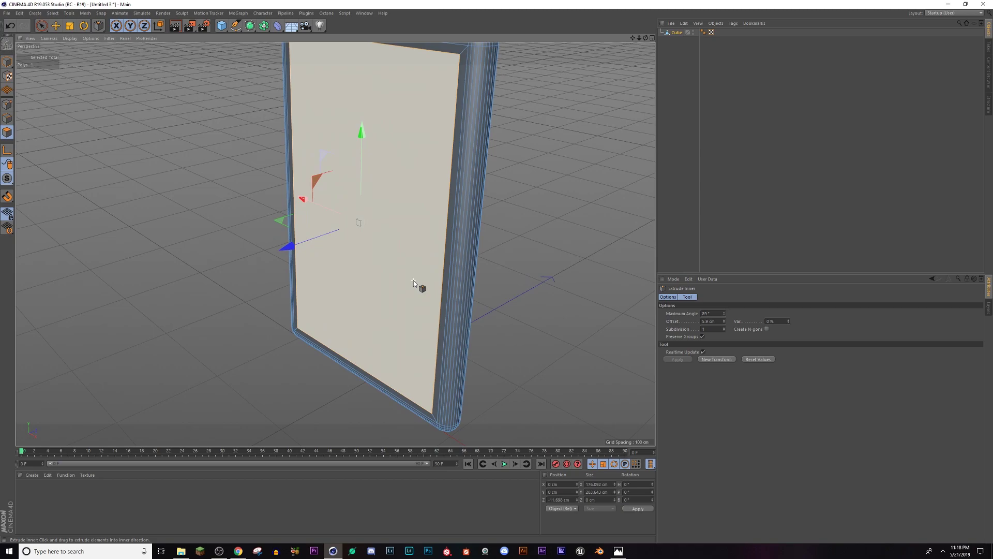
Extrude the inset front polygon about 4.9 cm inward to form a recessed panel
right_click(407, 289)
left_click(427, 374)
left_click_drag(387, 340, 365, 340)
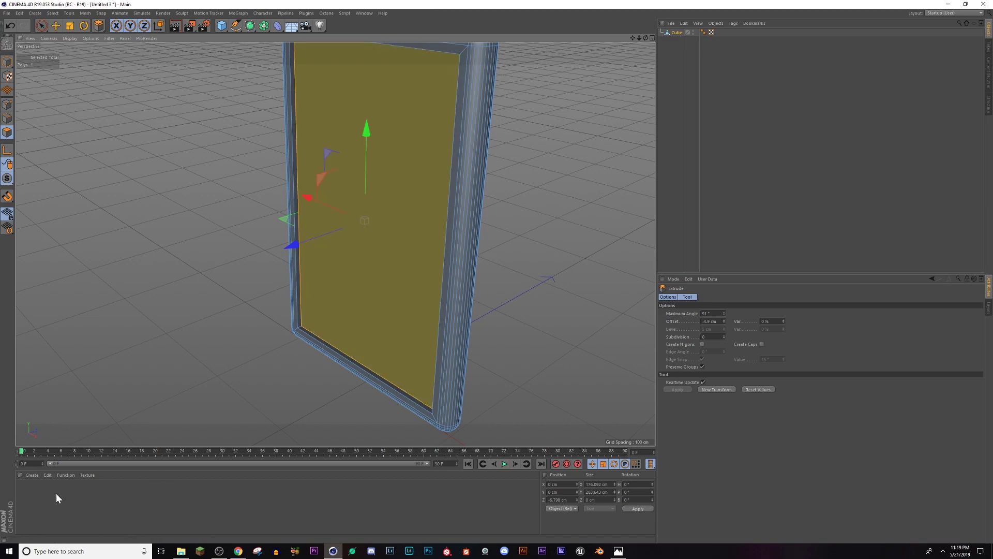
Create a new Octane material and set its material type to Specular
left_click(32, 475)
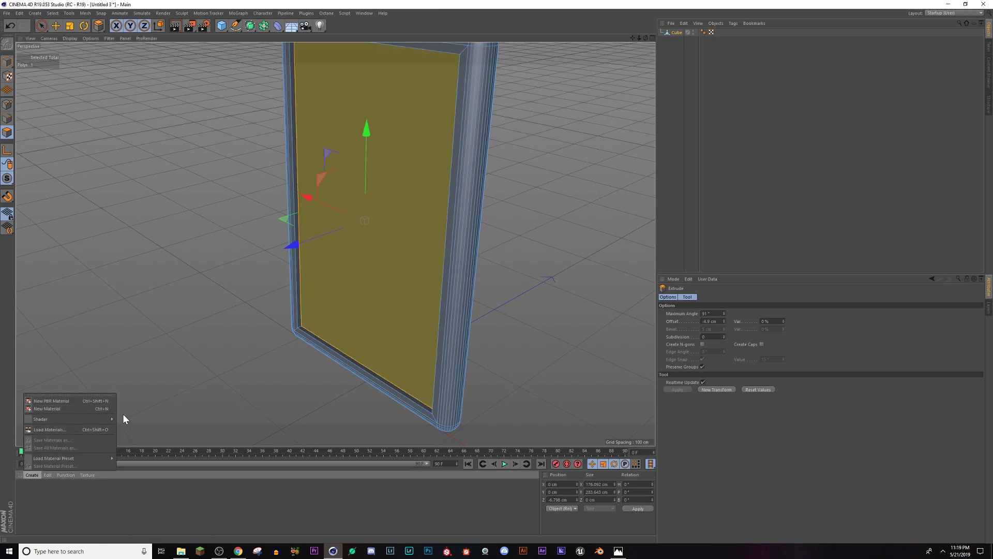
mouse_move(79, 418)
mouse_move(154, 419)
left_click(199, 426)
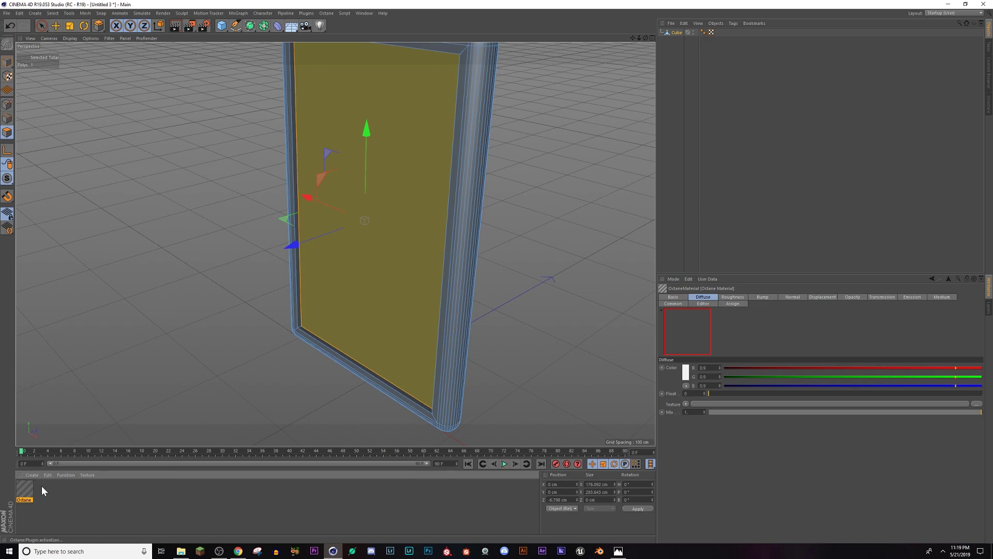
double_click(29, 490)
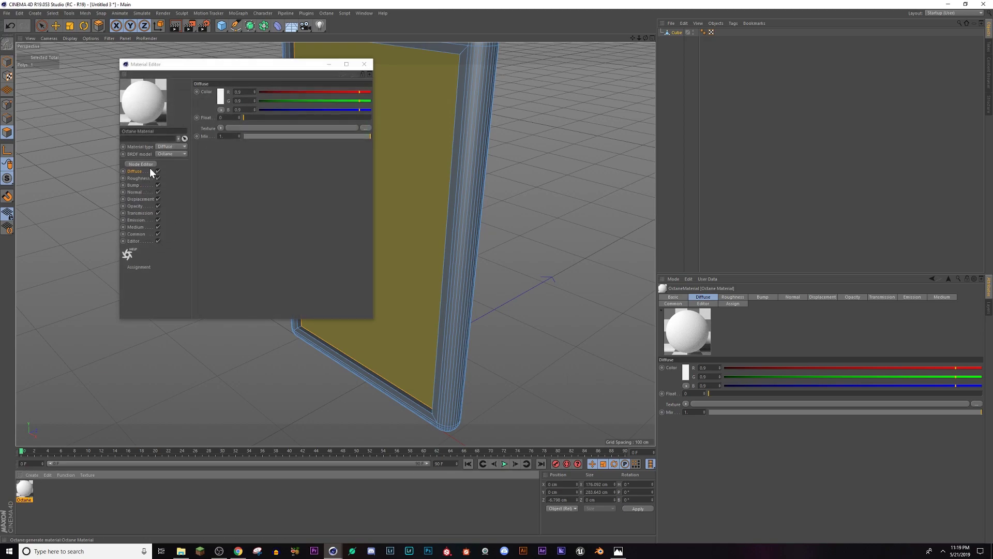
left_click(163, 147)
left_click(165, 168)
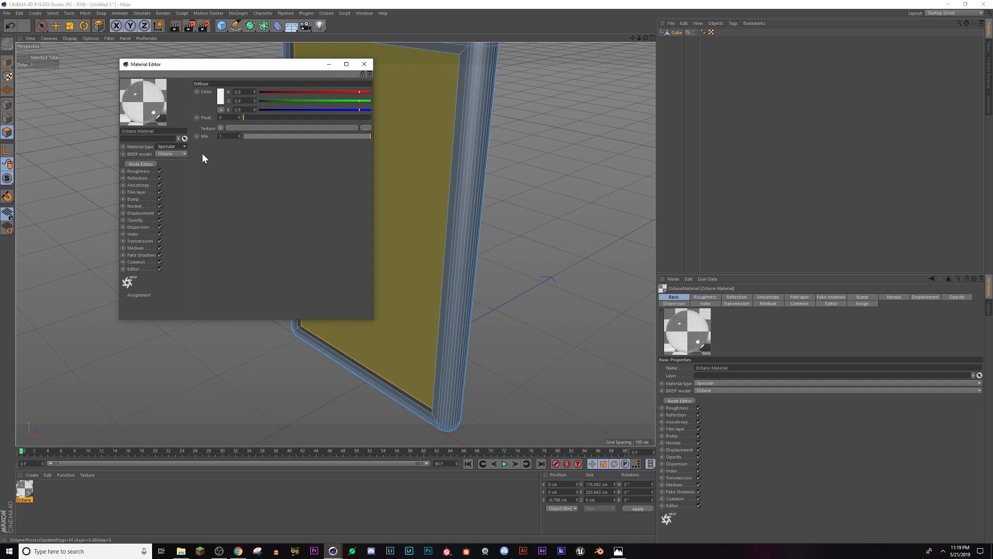
left_click(364, 65)
Apply the specular material to the recessed front polygon and rename its polygon selection tag to Glass
left_click_drag(158, 429, 384, 277)
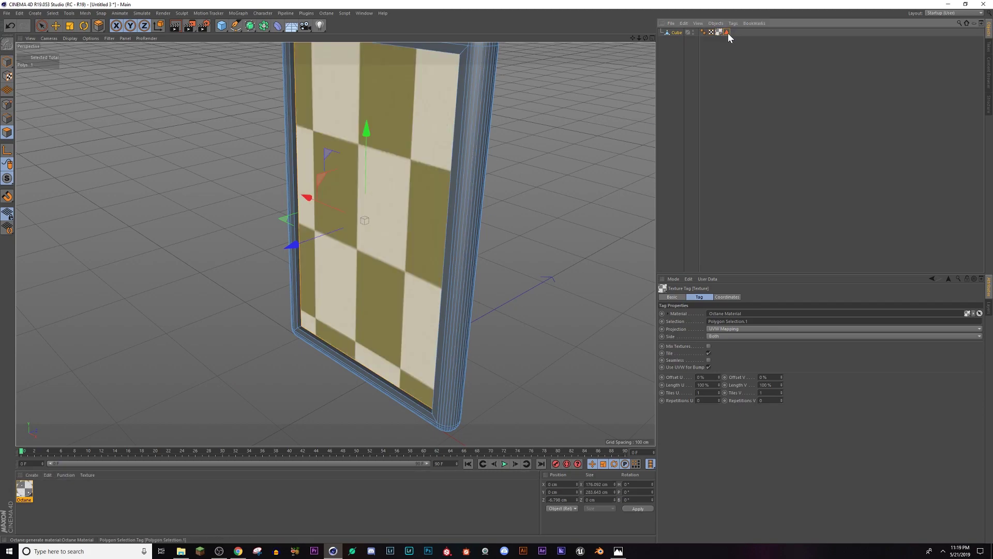
left_click(728, 32)
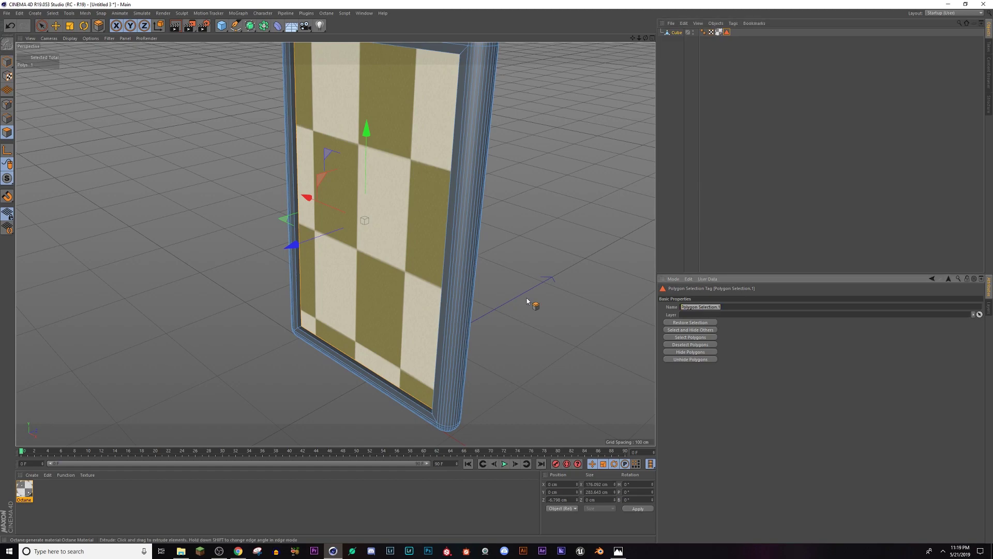
double_click(674, 307)
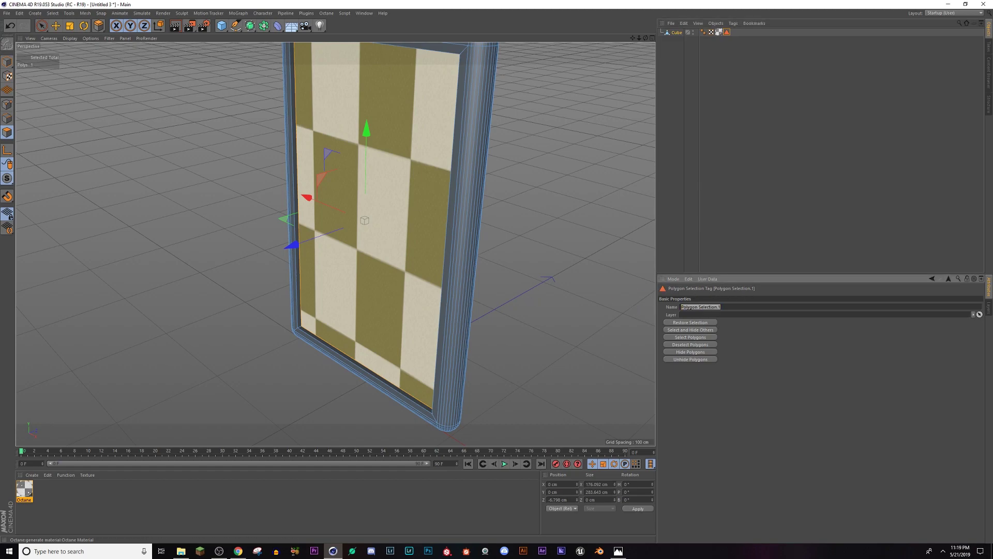
left_click(738, 55)
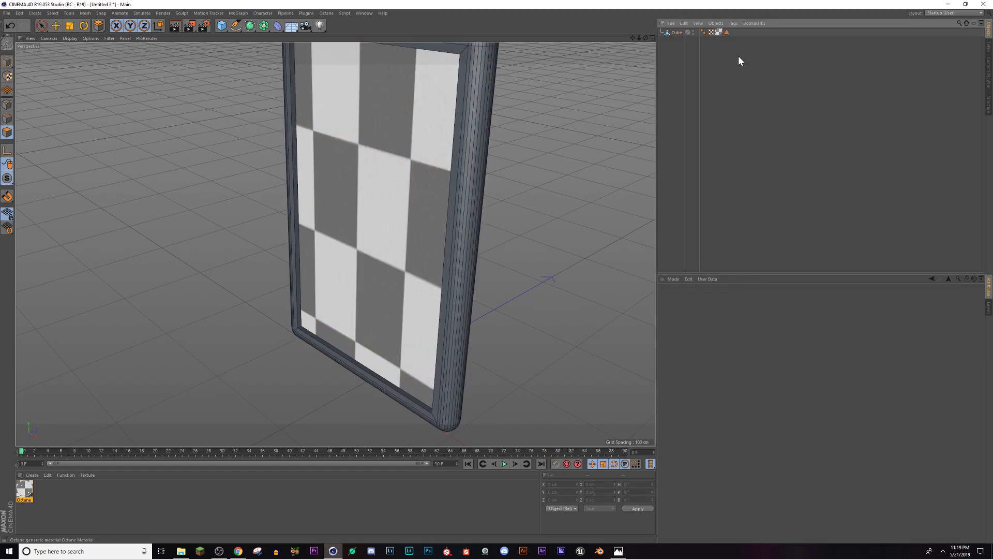
left_click(727, 32)
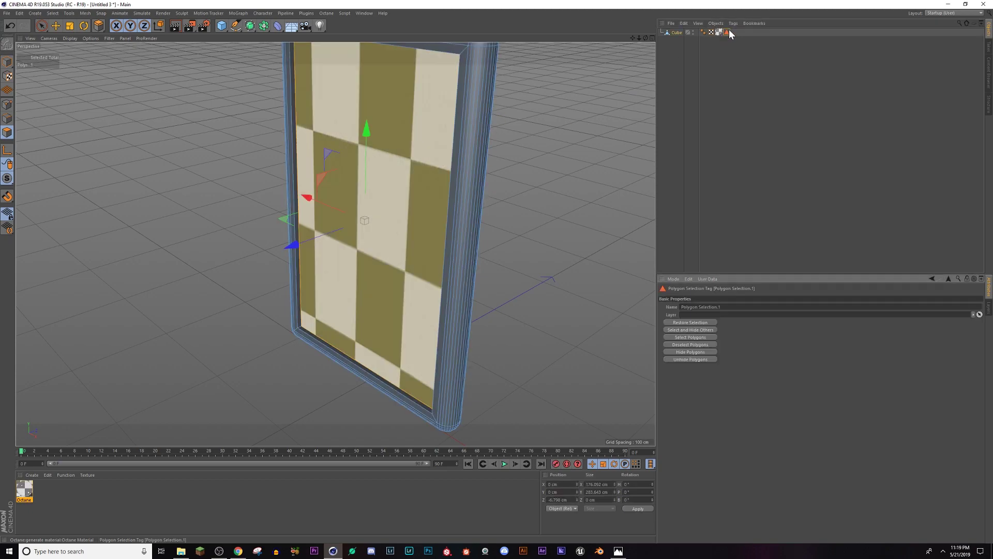
double_click(701, 307)
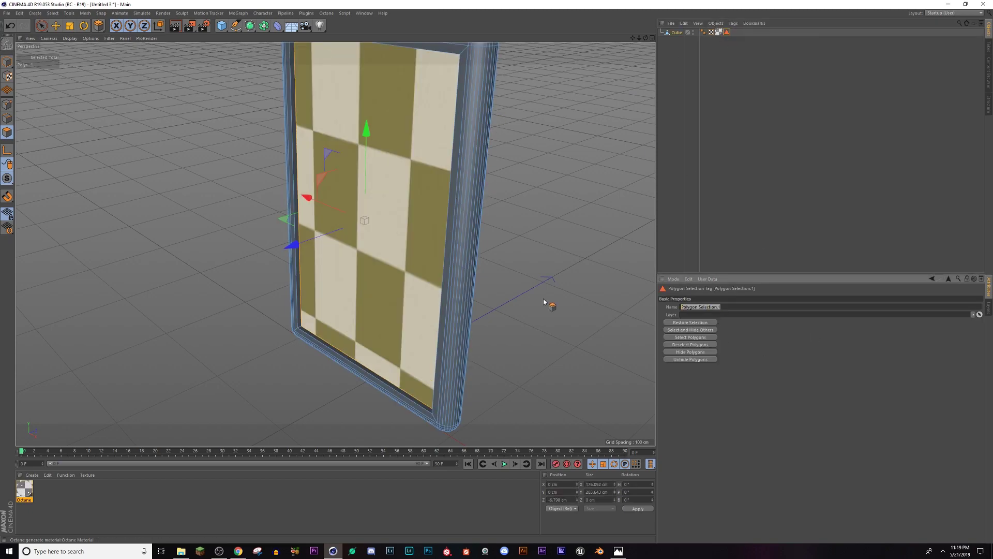
type("Glass")
key("Return")
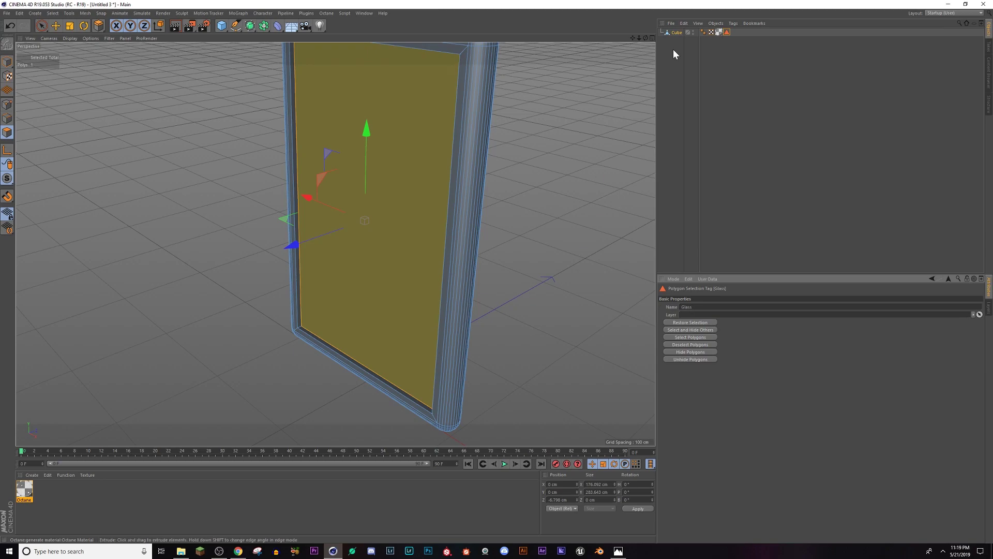
Invert the polygon selection to cover the surrounding frame and create a second Octane material
left_click(53, 13)
left_click(61, 133)
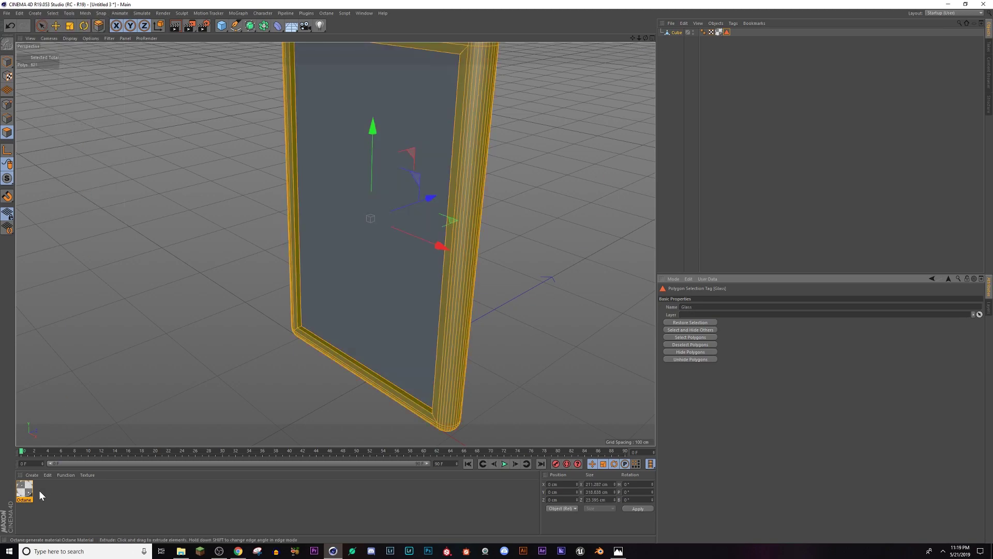
right_click(38, 483)
mouse_move(94, 420)
left_click(193, 428)
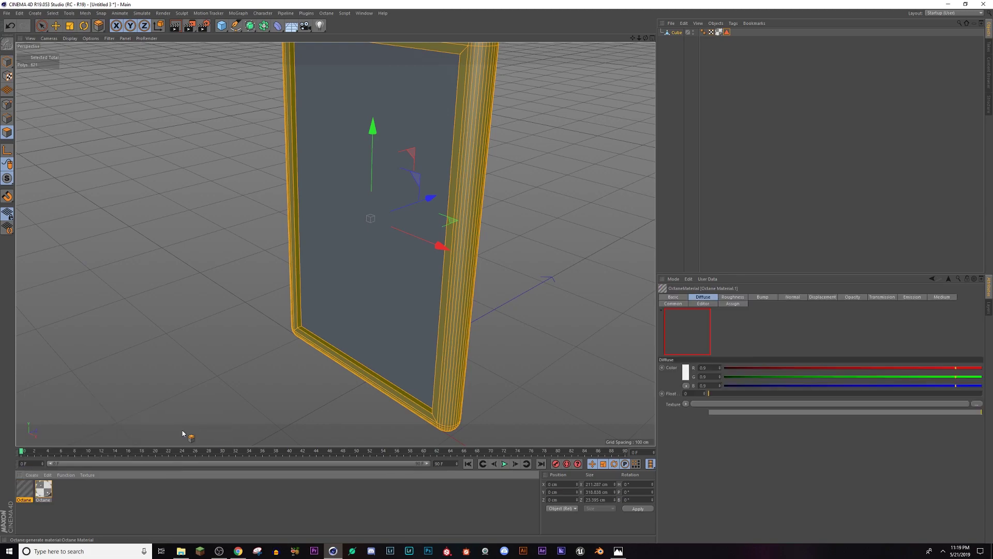
Set the second Octane material's type to Glossy and its diffuse color to near-black
double_click(24, 488)
left_click(168, 133)
left_click(165, 136)
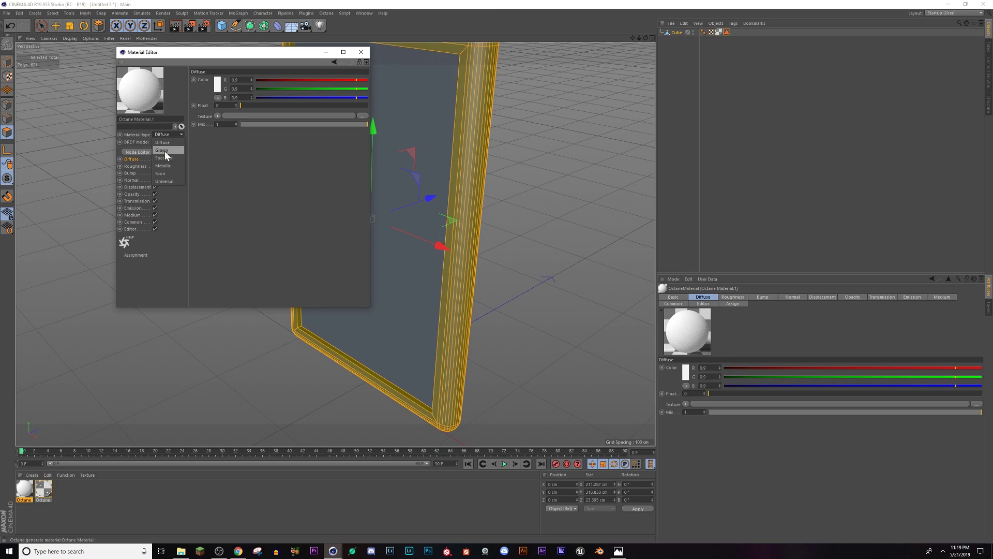
left_click(164, 150)
left_click(219, 82)
left_click_drag(203, 94, 195, 97)
left_click(209, 107)
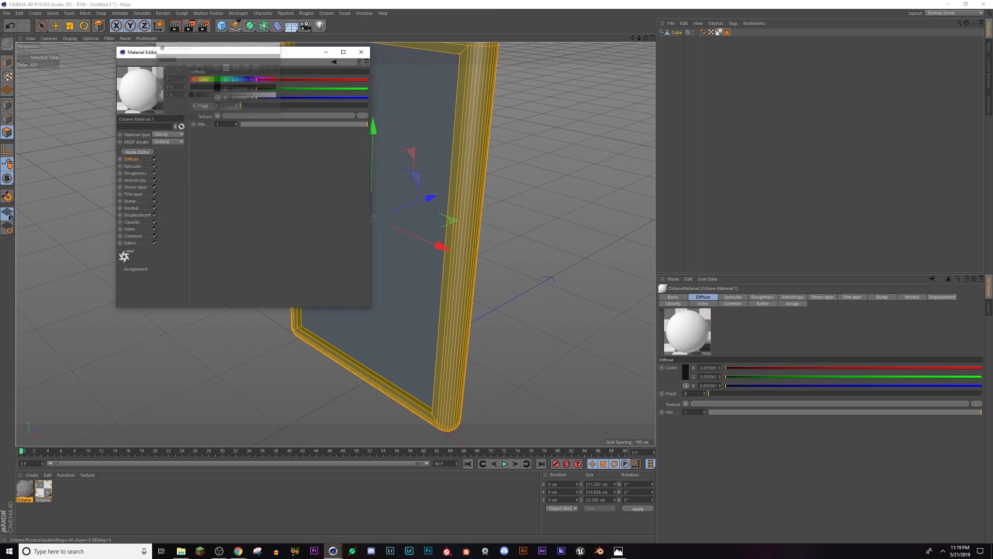
left_click(361, 52)
Apply the black glossy material to the selected frame polygons and rename their polygon selection tag to Frame
left_click_drag(21, 505, 438, 306)
left_click(743, 31)
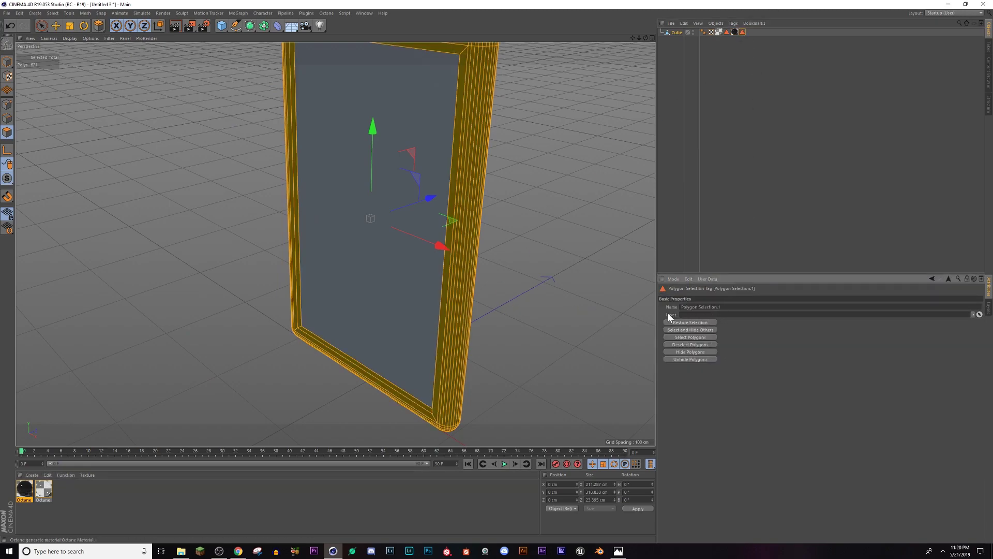
left_click_drag(726, 308, 585, 300)
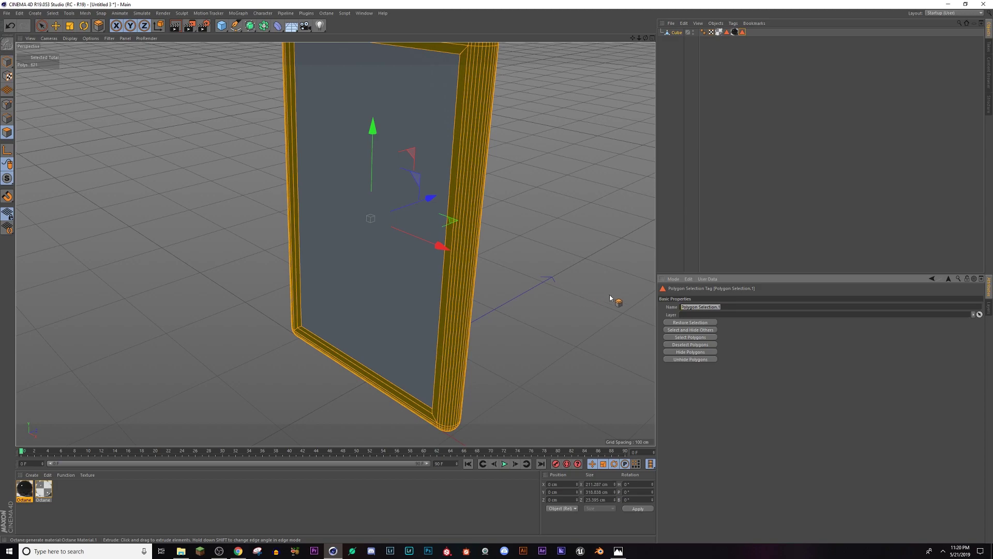
type("frame")
key("Return")
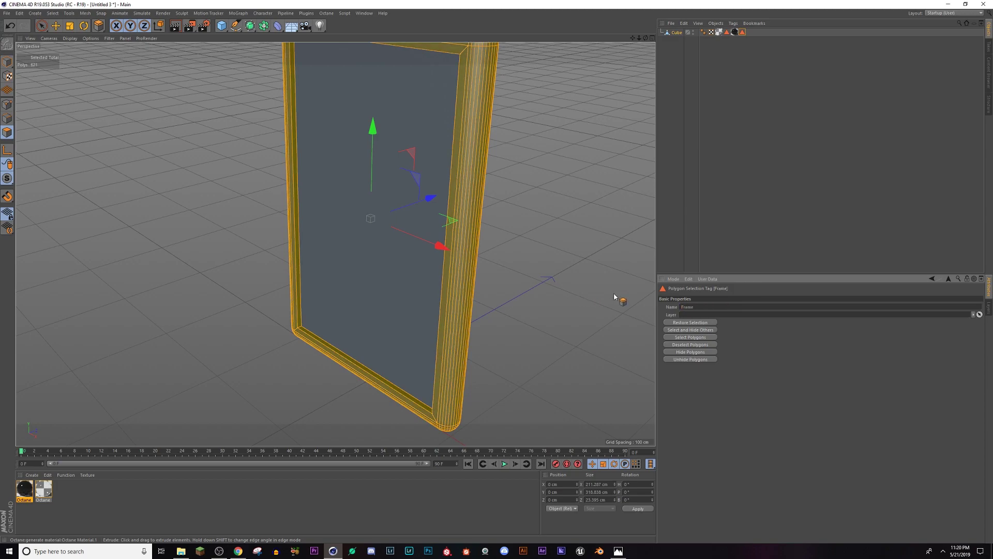
left_click(743, 32)
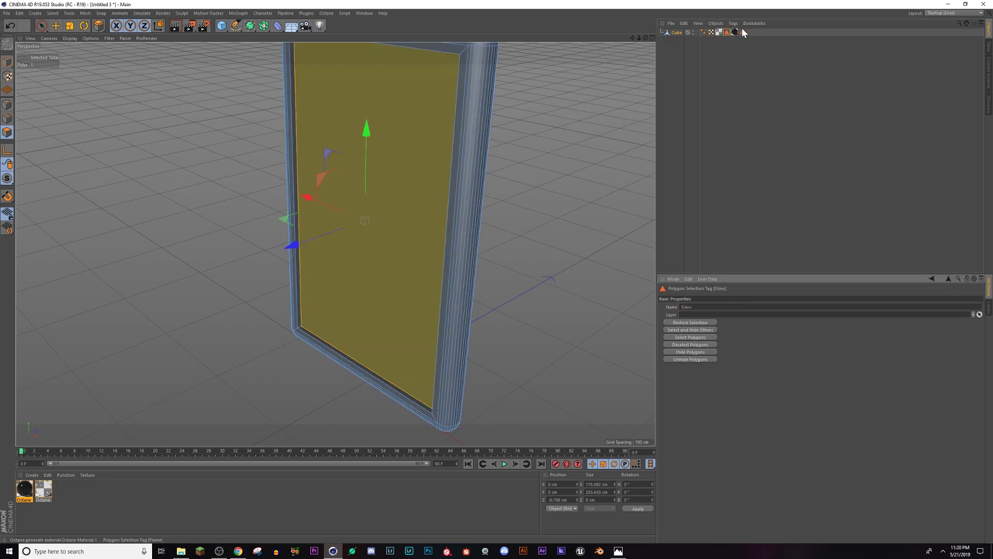
Recall the Glass and Frame polygon selections in turn to check which faces each one covers
left_click(728, 32)
left_click(743, 32)
left_click(727, 32)
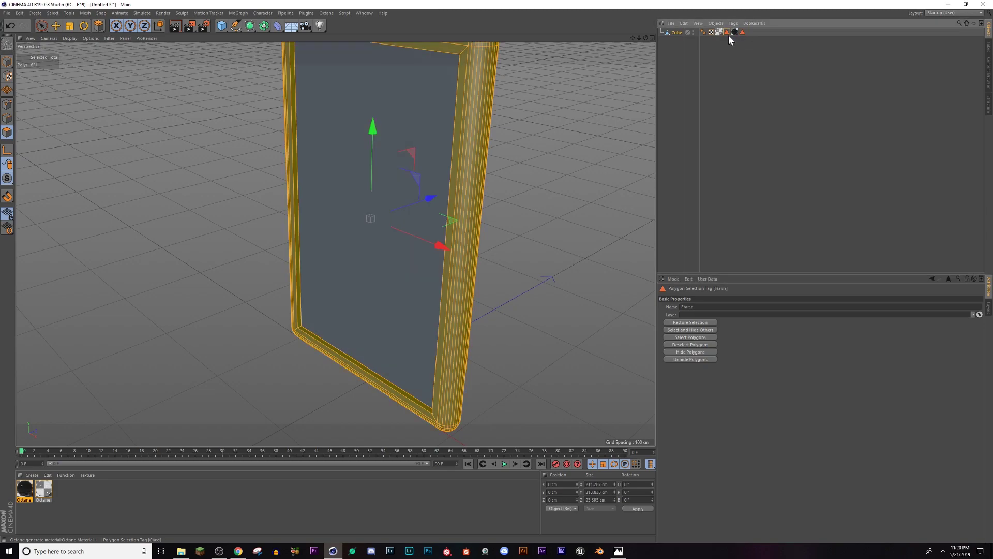
left_click(726, 32)
left_click(743, 32)
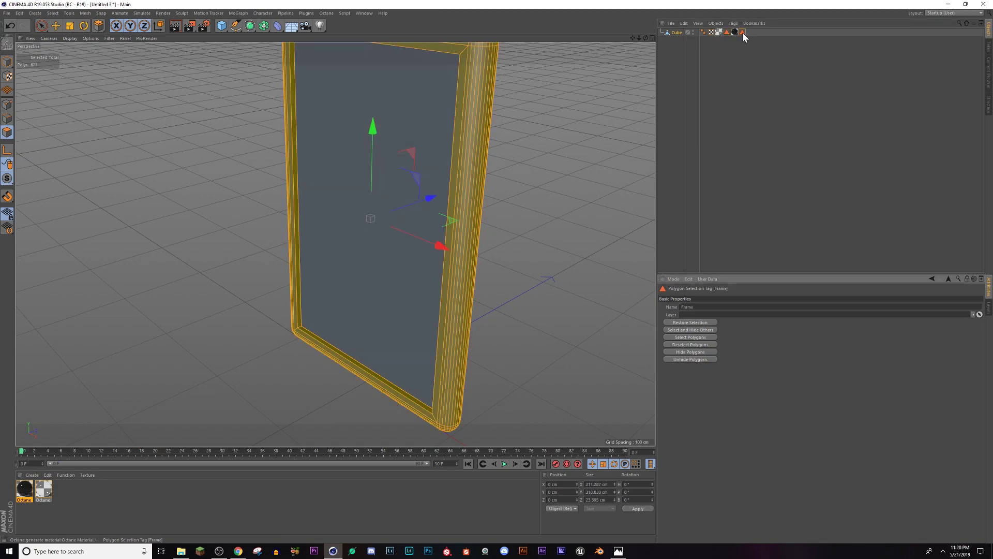
left_click(727, 32)
Open the Octane Live Viewer to preview the whole panel
left_click_drag(486, 193, 458, 208, "alt")
right_click_drag(458, 208, 449, 272, "alt")
left_click_drag(449, 272, 525, 184, "alt")
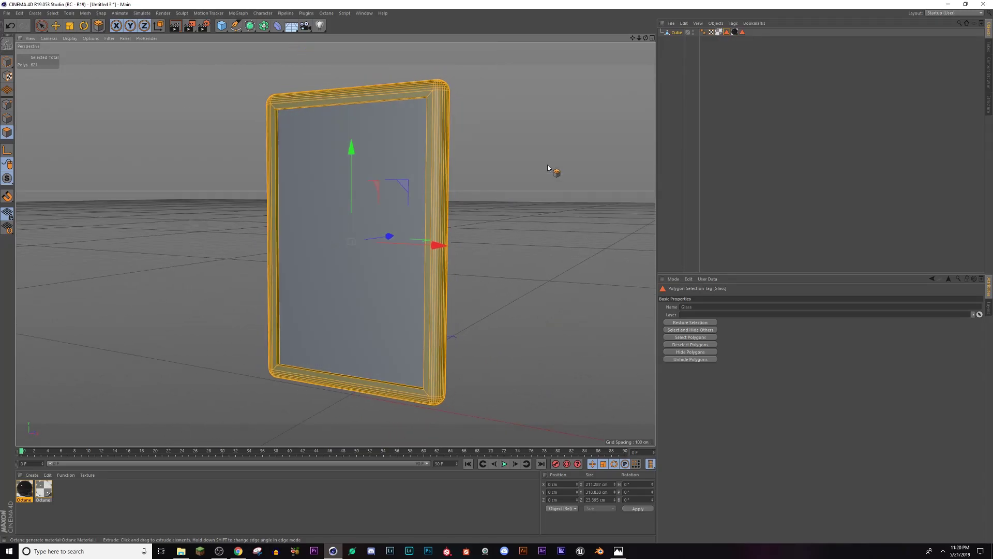
left_click(326, 13)
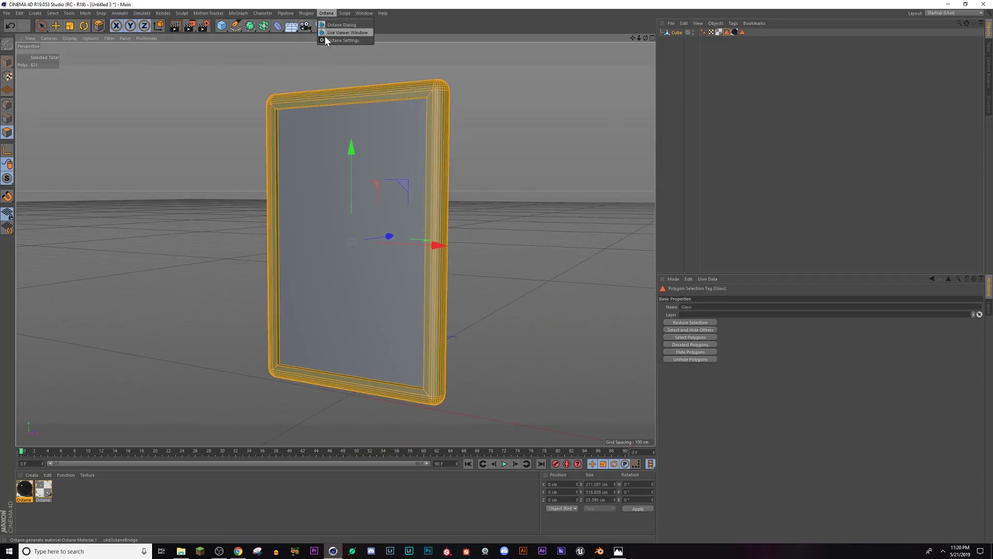
left_click(325, 32)
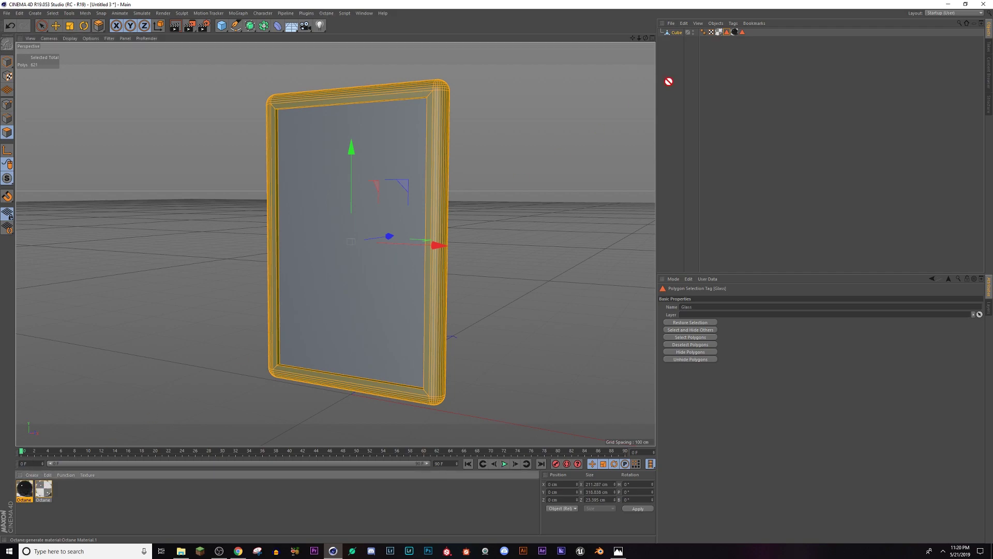
Delete the panel's existing glass texture tag and reapply the specular Octane material to the Glass polygon selection
left_click(720, 32)
key("Delete")
double_click(720, 32)
left_click_drag(43, 489, 331, 330)
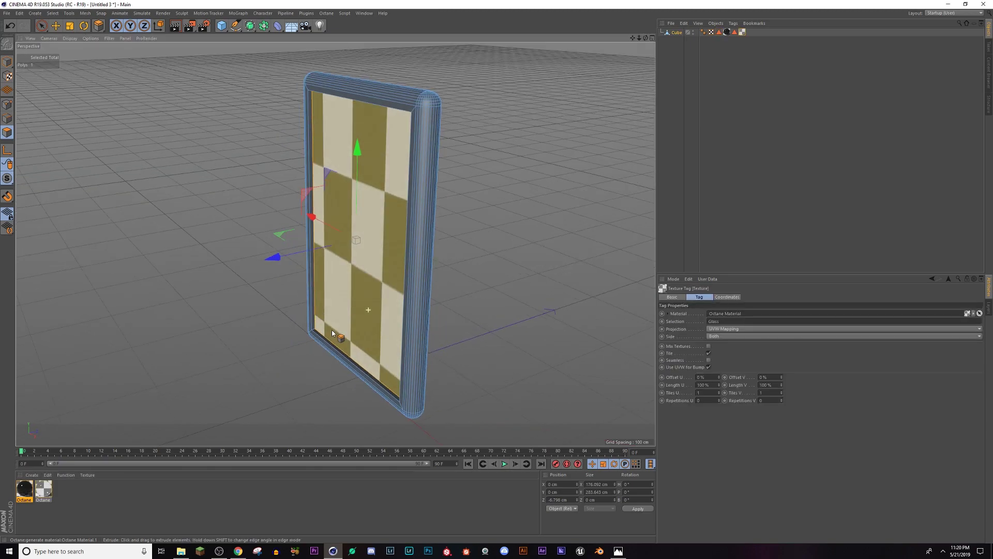
Delete the old black texture tag and reapply the black glossy material to the Frame polygon selection
key("Delete")
double_click(727, 32)
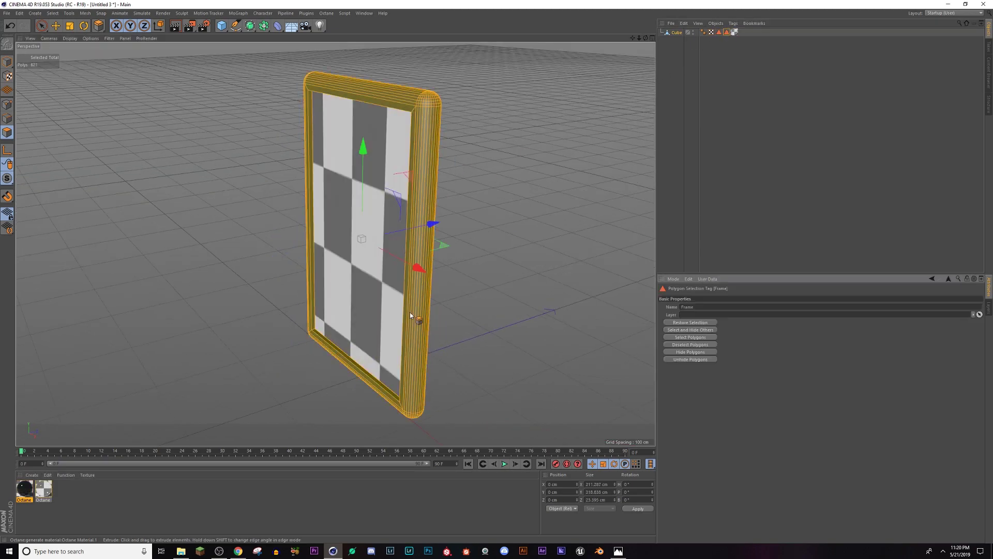
left_click_drag(25, 488, 433, 107)
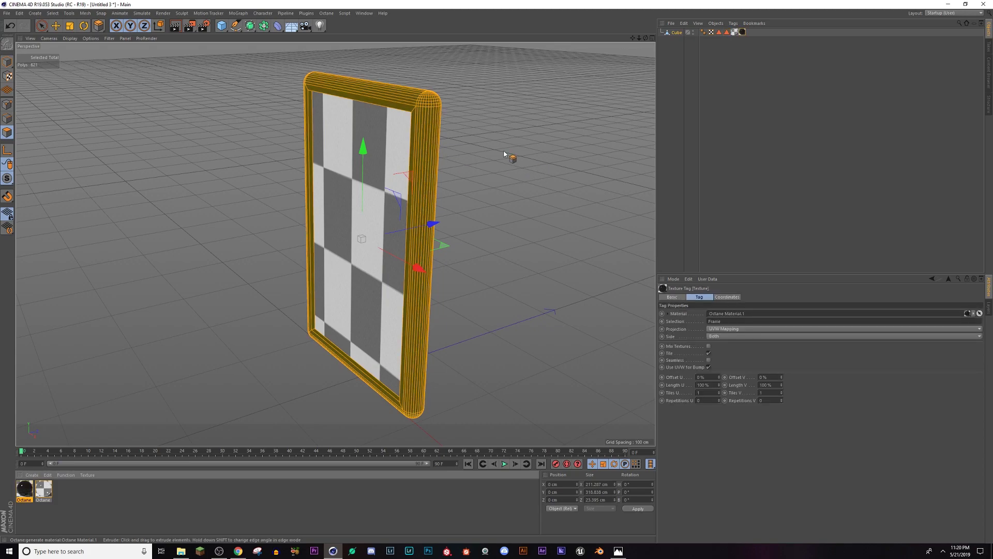
Open the Octane Live Viewer, place it clear of the model and start the live render
left_click(326, 13)
left_click(333, 33)
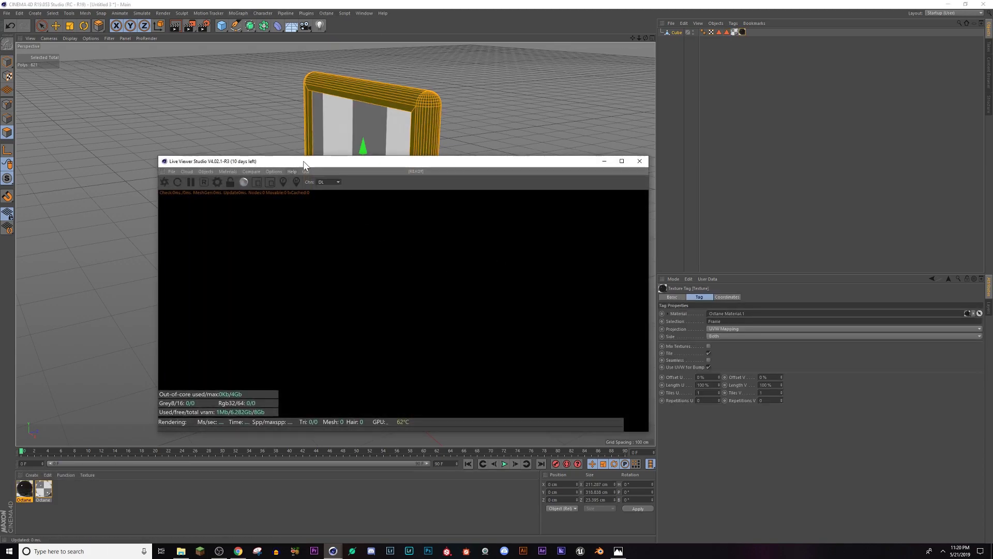
left_click_drag(299, 164, 665, 92)
left_click_drag(520, 83, 660, 93)
left_click(717, 114)
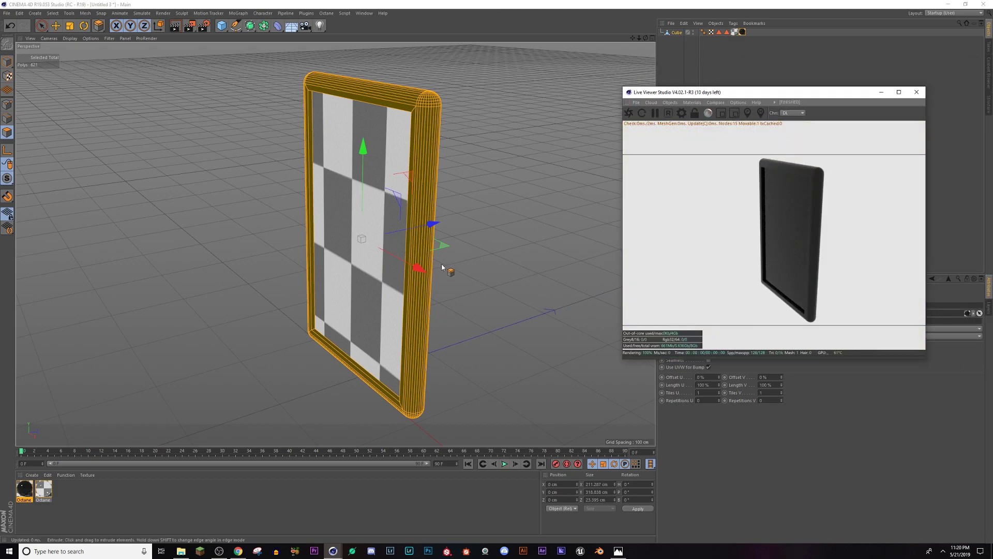
Examine the rendered panel from another angle and compare it with the CyberSlums alley image in Photos
left_click_drag(359, 289, 294, 268, "alt")
left_click_drag(310, 305, 364, 316, "alt")
middle_click_drag(364, 316, 392, 331, "alt")
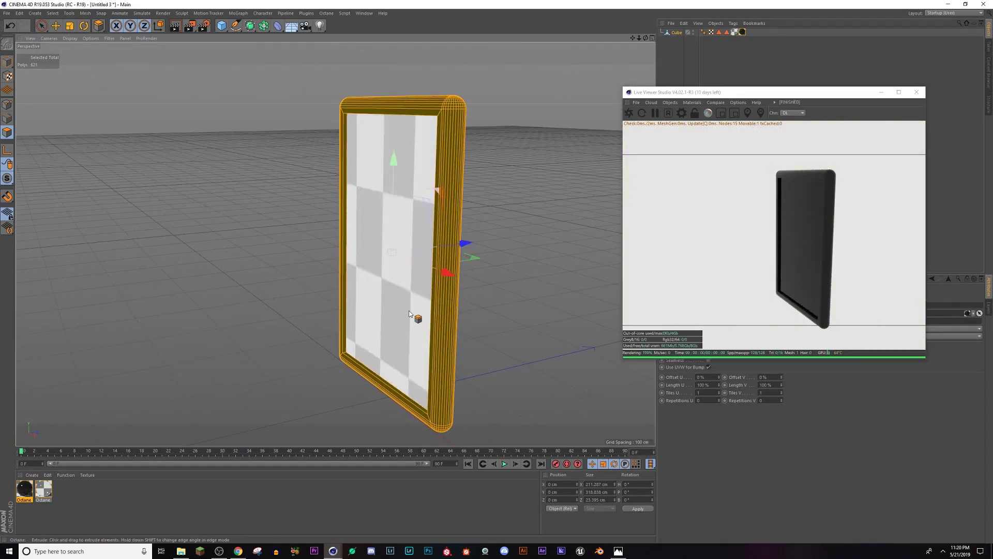
left_click(619, 552)
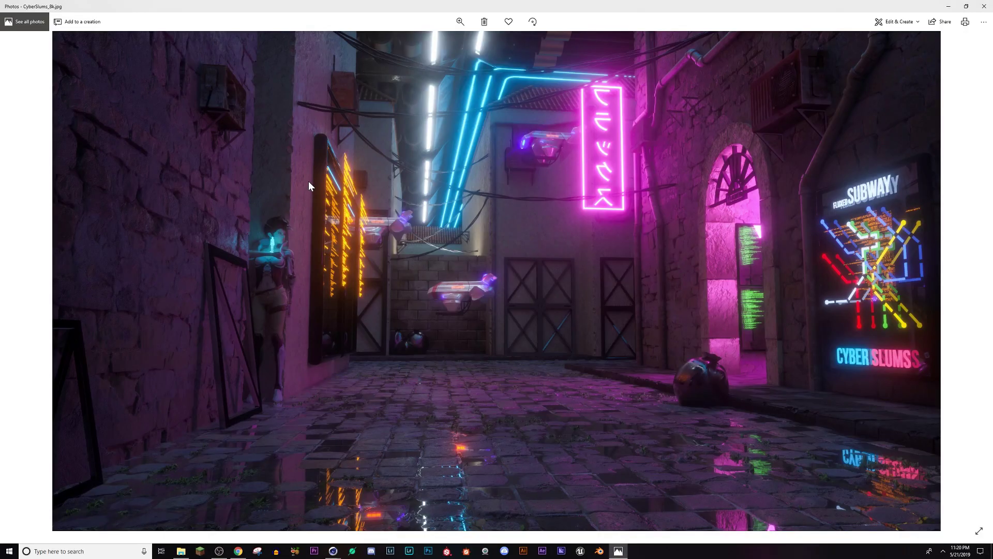
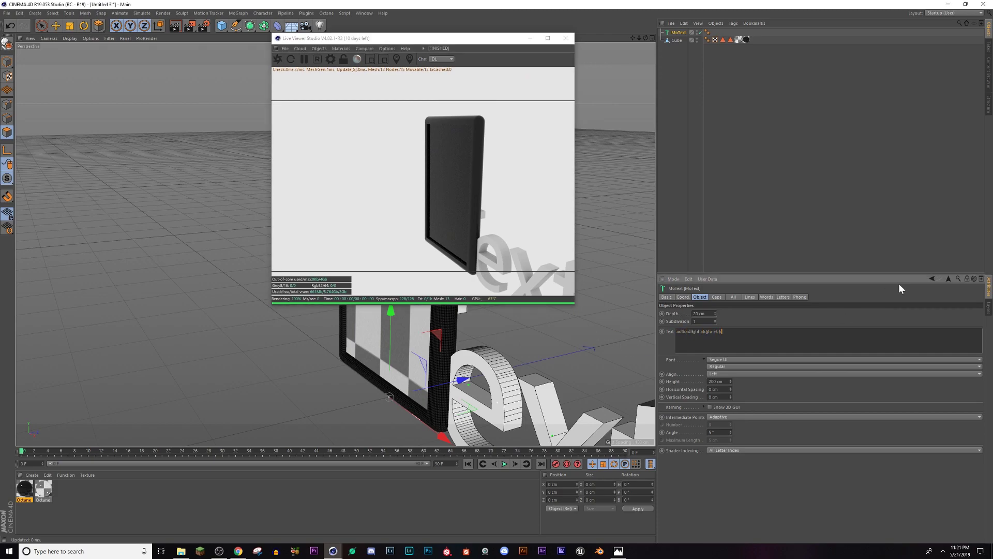
Fill the MoText object with several lines of random placeholder text, such as SDd, SD, sdASDad, asdASD and sdD
type("adlk")
key("Return")
type("aldkfjklakakldjklfl")
key("Return")
type("a")
key("Return")
type("SDd")
key("Return")
type("SD")
key("Return")
type("sdASDad")
key("Return")
type("asdASD")
key("Return")
type("sdD")
key("Return")
Scale the MoText object down uniformly to about 183 by 256 cm
left_click_drag(488, 43, 889, 72)
left_click(679, 35)
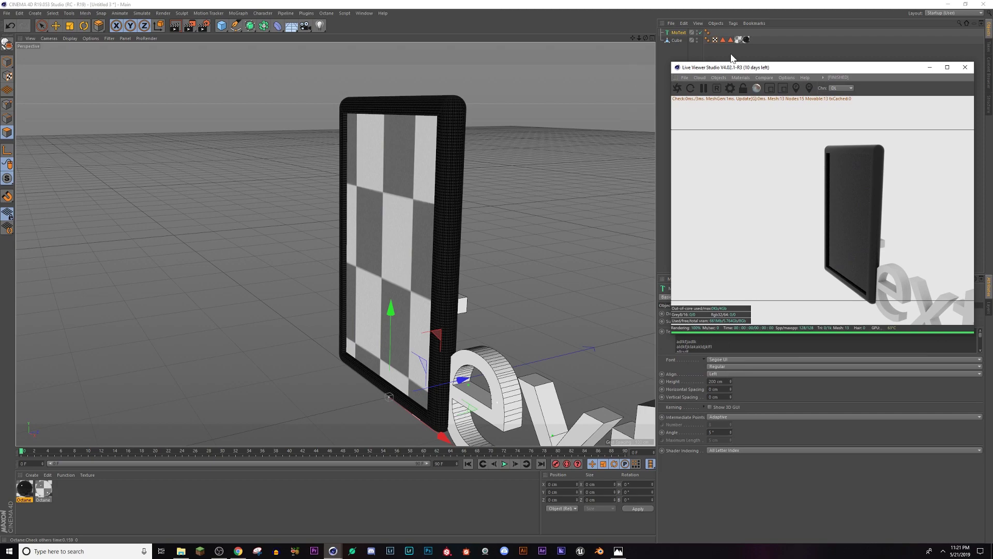
scroll(616, 260, "down", 3)
middle_click_drag(616, 260, 543, 198, "alt")
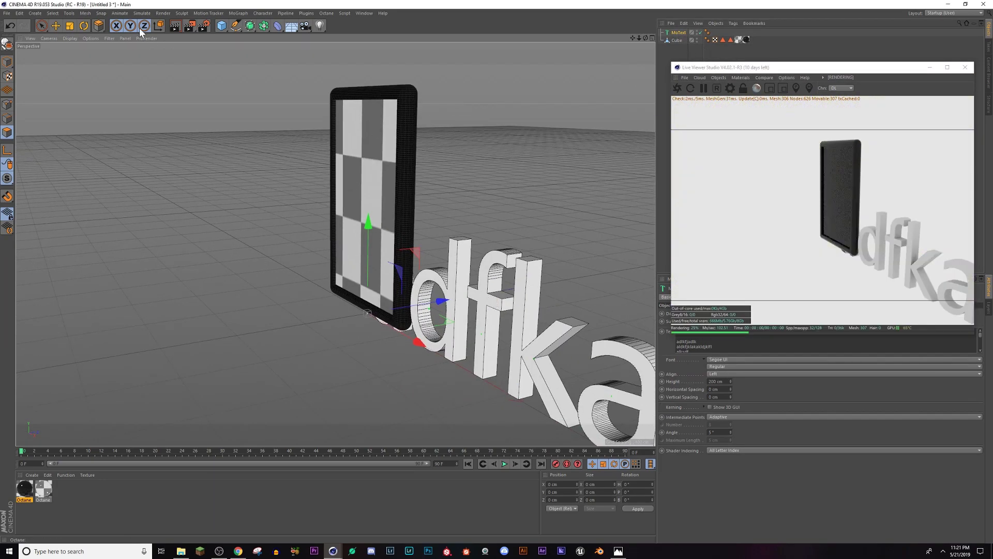
left_click(64, 24)
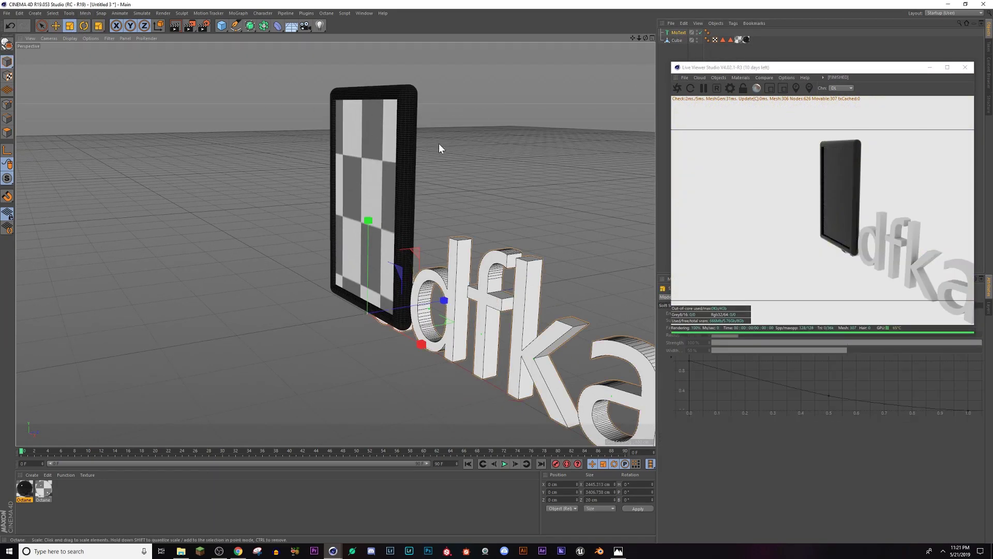
left_click_drag(312, 194, 184, 227)
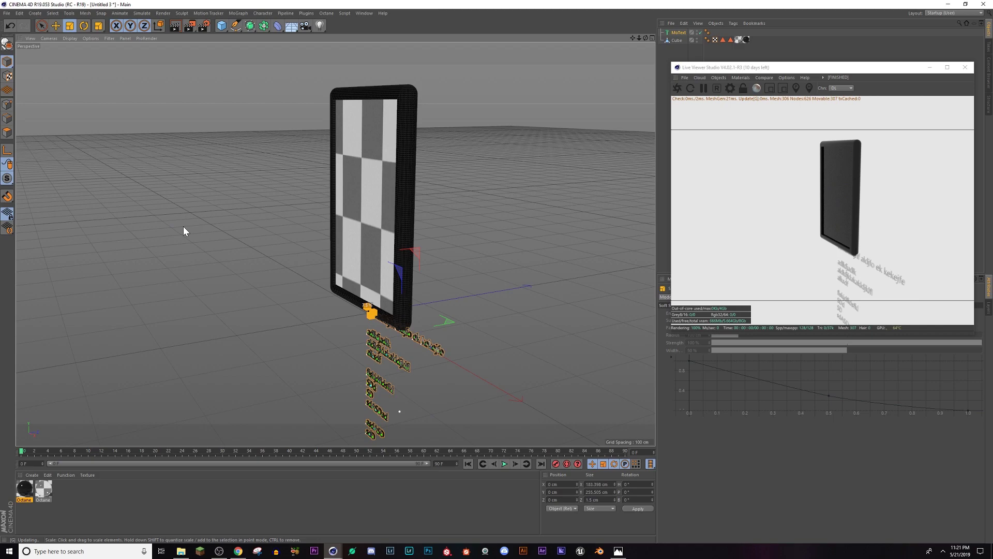
Raise the placeholder text to about Y 251 cm and bring it in front of the panel at about Z -52 cm
left_click_drag(728, 68, 584, 27)
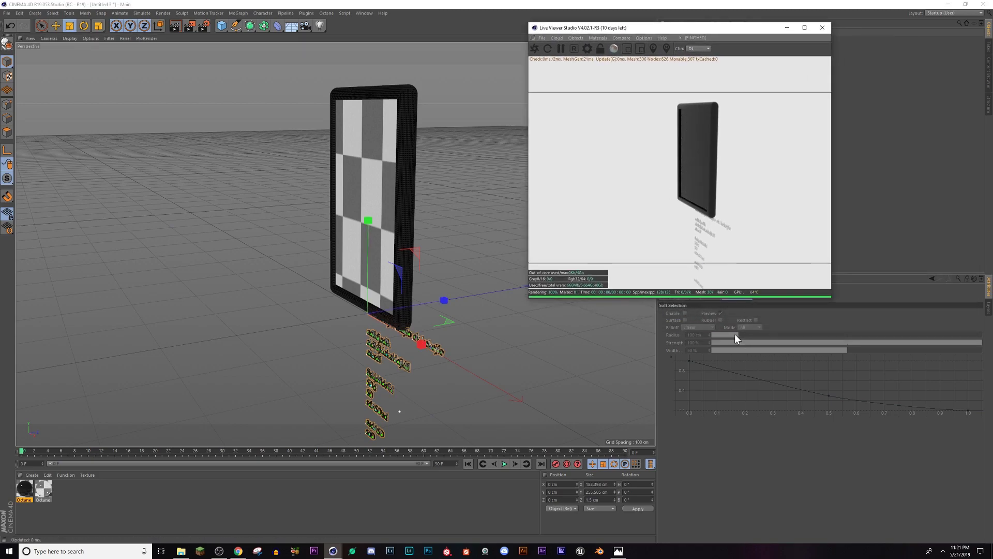
left_click(55, 26)
left_click_drag(369, 221, 424, 48)
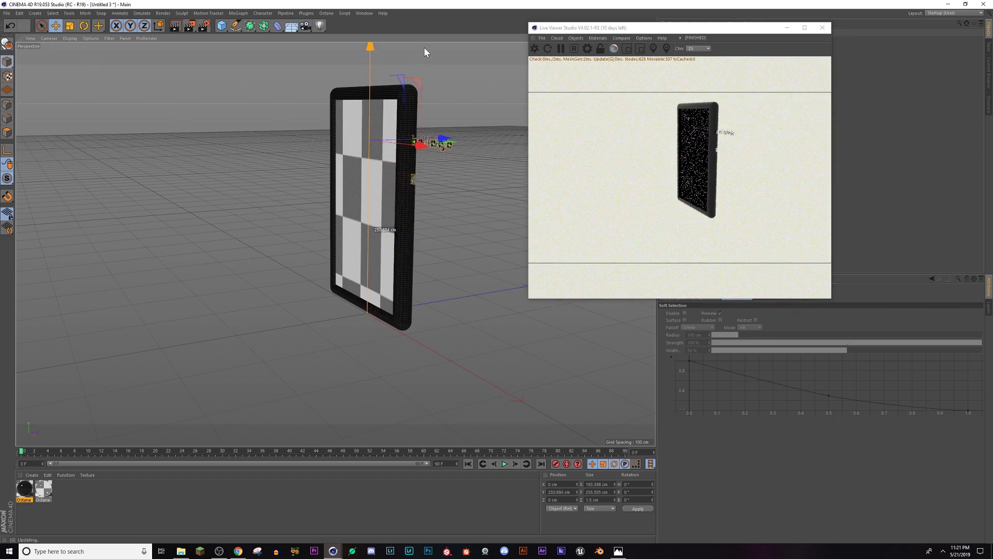
left_click_drag(443, 139, 413, 140)
Scale the placeholder text down further to about 122 by 170 cm
left_click(70, 26)
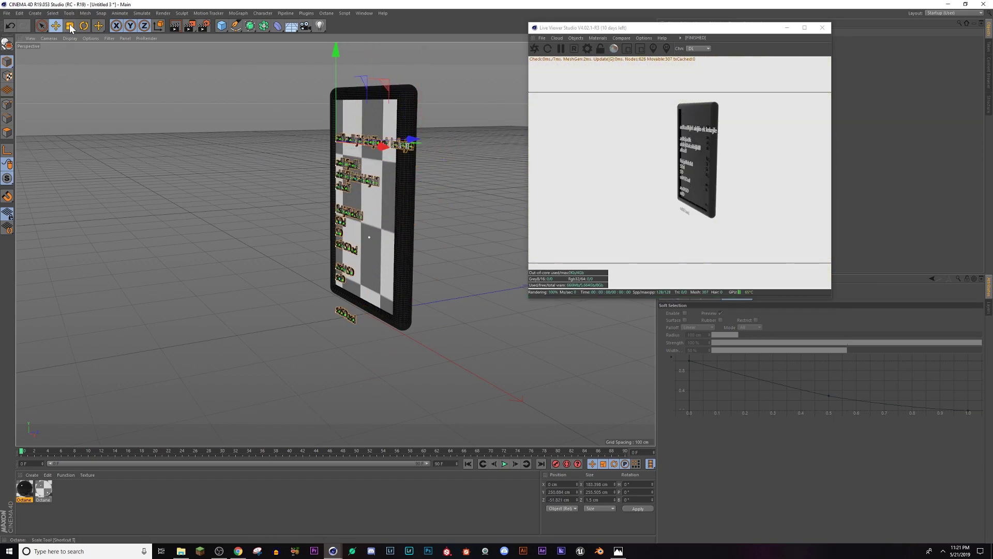
left_click_drag(414, 99, 381, 228)
left_click_drag(371, 264, 442, 240, "alt")
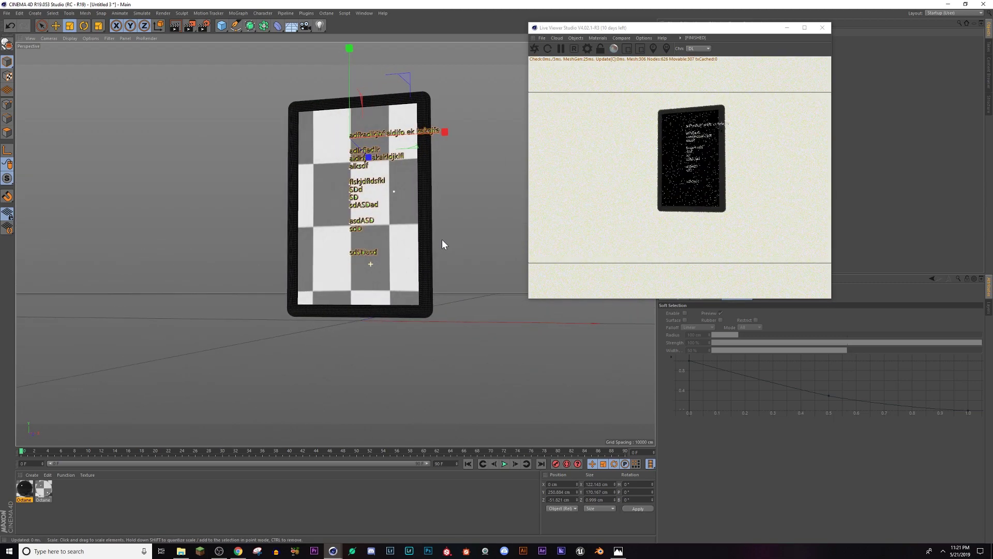
Shift the placeholder text to the left part of the glass and push it back close to the panel's face
left_click(56, 24)
left_click_drag(444, 131, 348, 175)
mouse_move(395, 121)
left_mouse_down()
mouse_move(422, 116)
mouse_move(409, 120)
left_mouse_up()
left_click_drag(371, 174, 434, 247, "alt")
scroll(434, 246, "up", 2)
left_click_drag(336, 189, 372, 149, "alt")
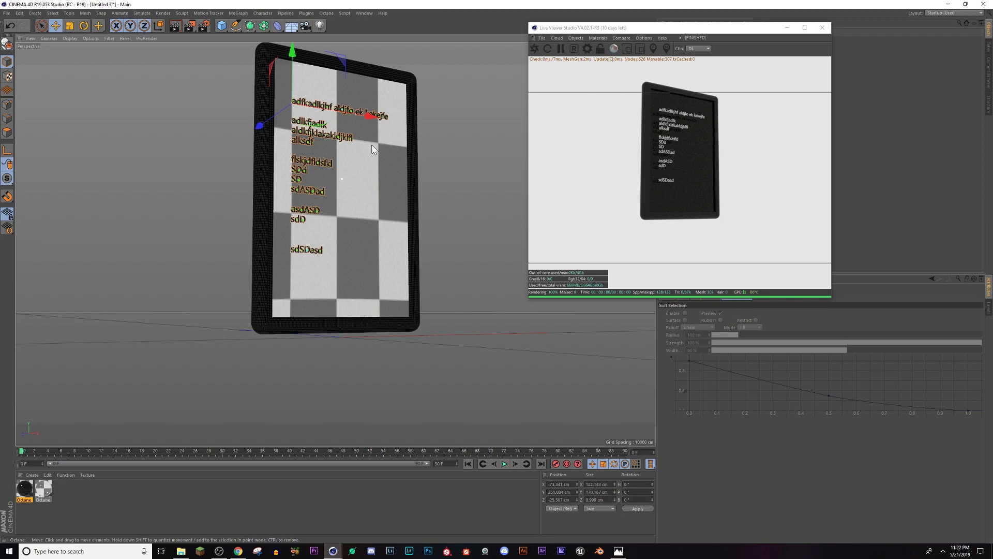
Lower the placeholder text to about Y 221 cm and adjust its depth to about Z -22 cm, just in front of the glass
left_click_drag(358, 151, 262, 169, "alt")
left_click_drag(283, 60, 296, 77)
left_click_drag(331, 128, 339, 128)
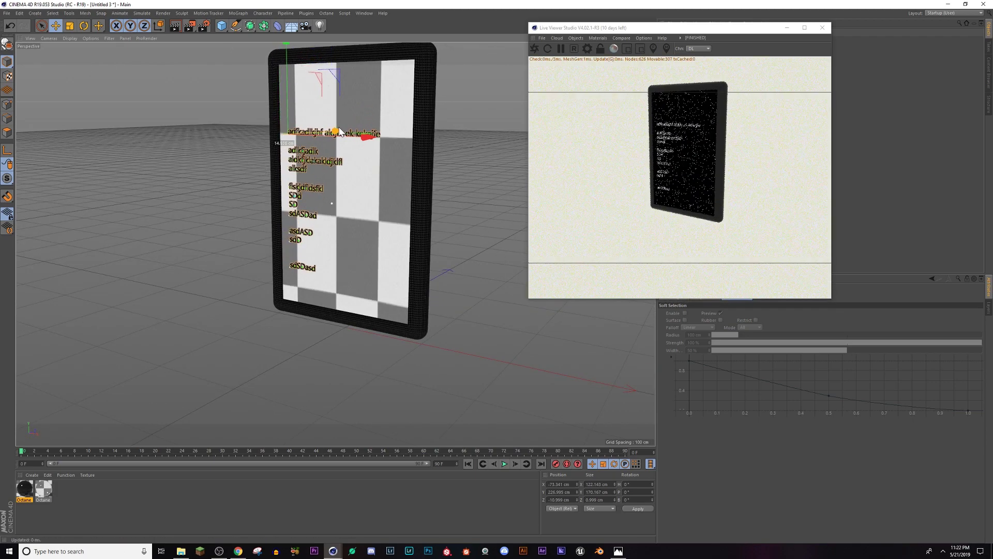
left_click_drag(343, 173, 309, 186, "alt")
left_click_drag(406, 116, 400, 115)
left_click_drag(414, 176, 308, 155, "alt")
mouse_move(352, 107)
left_mouse_down("alt")
mouse_move(381, 167)
mouse_move(338, 210)
mouse_move(424, 255)
mouse_move(398, 281)
mouse_move(323, 268)
mouse_move(374, 175)
mouse_move(438, 262)
mouse_move(393, 155)
mouse_move(362, 113)
left_mouse_up("alt")
Duplicate the MoText object and raise the copy towards the panel's upper edge, to about Y 287 cm
left_click_drag(590, 32, 692, 177)
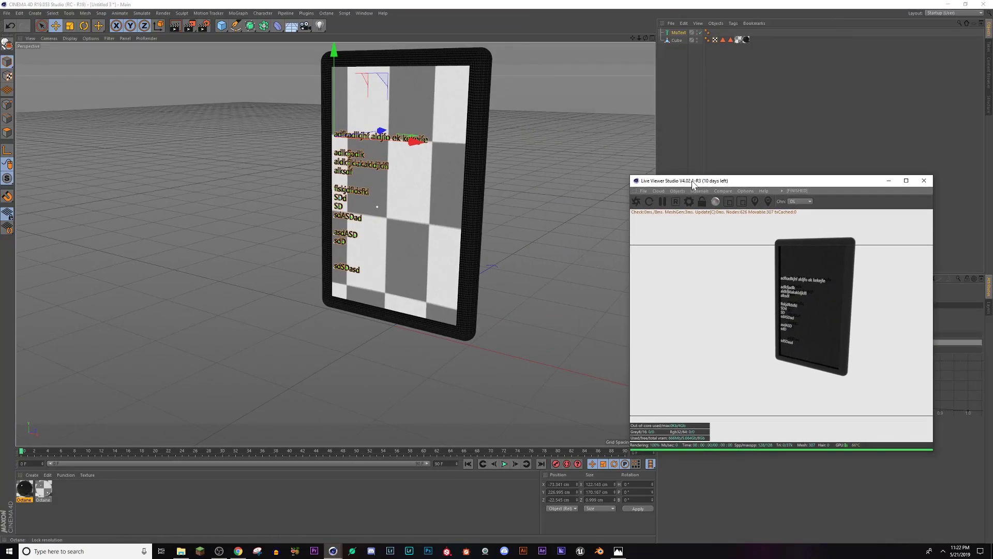
left_click_drag(677, 39, 677, 41, "ctrl")
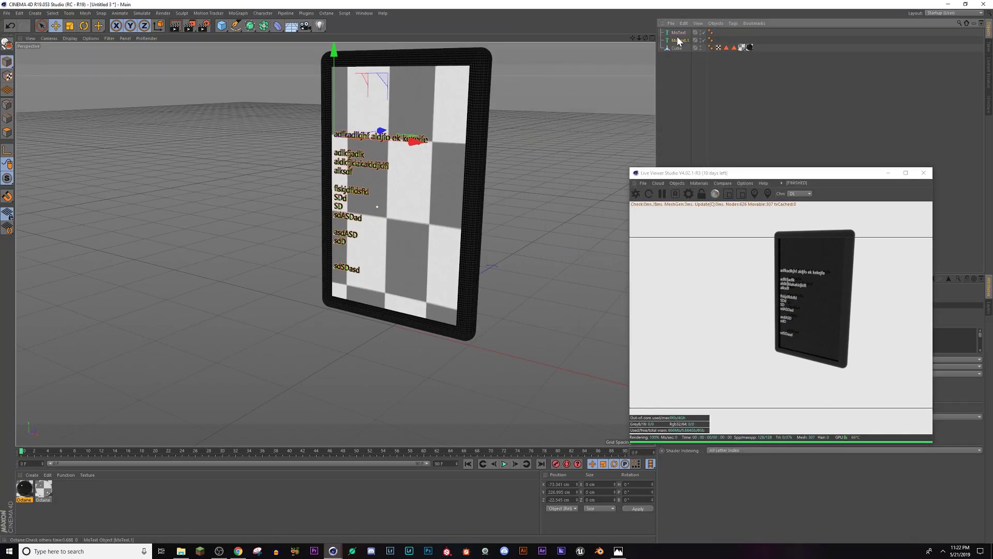
mouse_move(334, 52)
left_mouse_down()
mouse_move(333, 1)
mouse_move(334, 50)
left_mouse_up()
left_click(672, 43)
key("t")
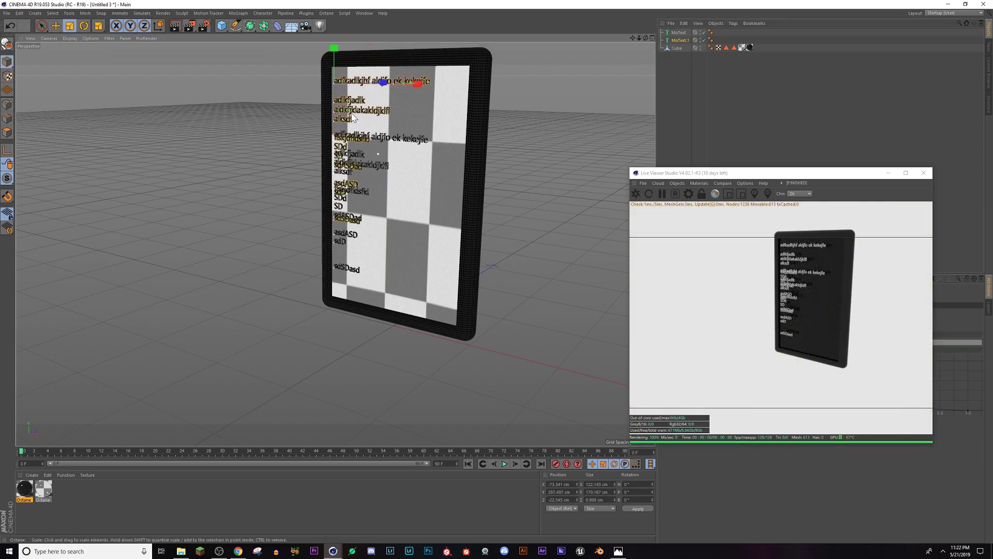
Replace the duplicated MoText's content with FLUXED and keep the Live Viewer clear of the title
left_click_drag(725, 173, 354, 211)
left_click(676, 47)
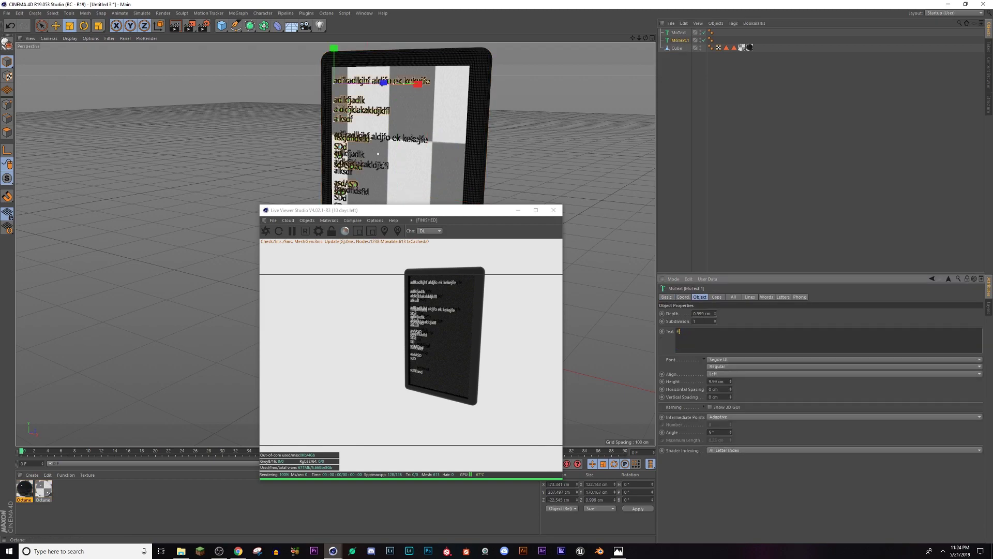
left_click(723, 197)
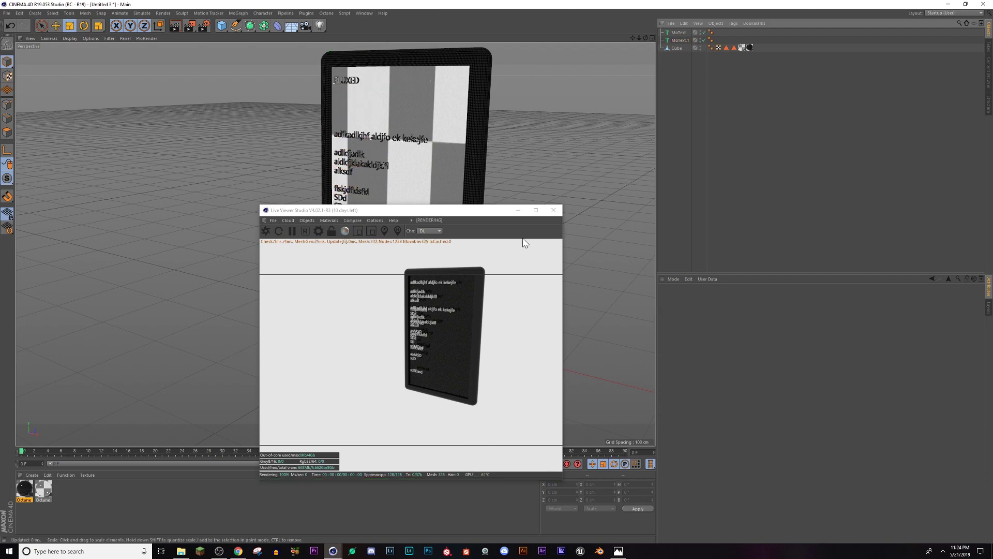
left_click(476, 218)
left_click_drag(466, 214, 505, 283)
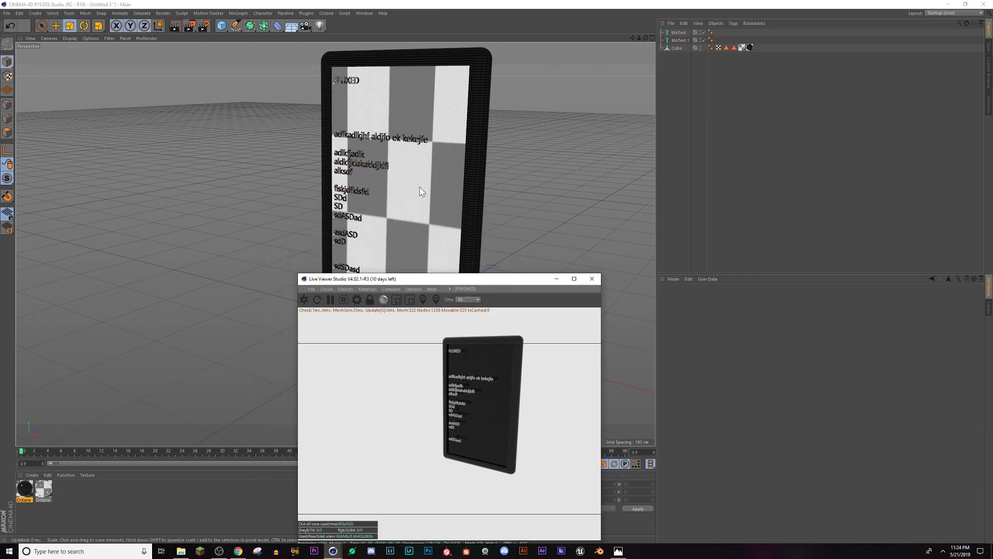
Lower the FLUXED title slightly and scale it up to a text height of about 16.5 cm
left_click(675, 32)
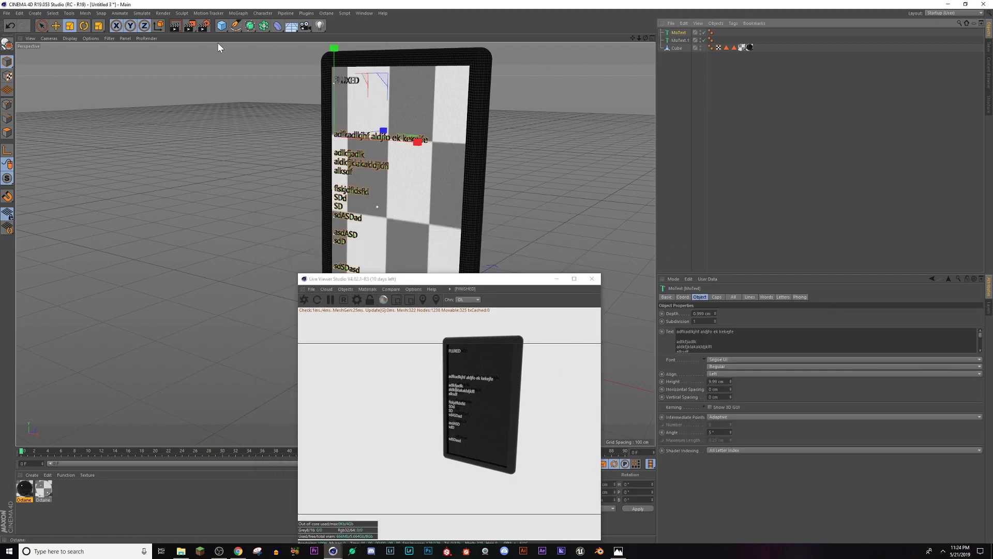
left_click(672, 40)
left_click(57, 27)
left_click_drag(335, 50, 336, 71)
left_click(70, 29)
left_click_drag(373, 104, 507, 104)
Duplicate the FLUXED title with its text changed to SUBWAY and place the copy to the right of FLUXED
left_click_drag(677, 40, 678, 45, "ctrl")
left_click_drag(712, 331, 595, 329)
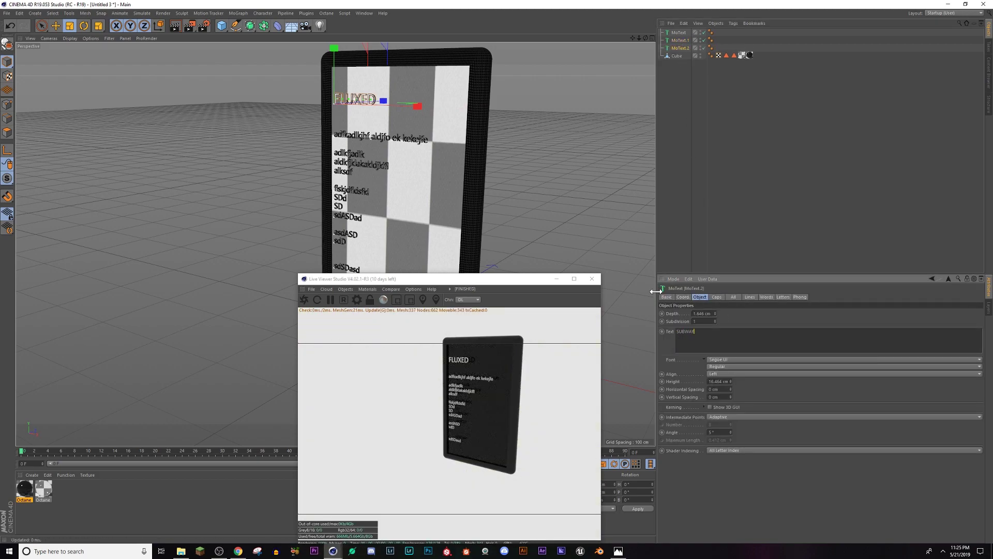
key("e")
left_click_drag(416, 110, 513, 87)
Scale the SUBWAY text up to a height of about 27 cm
key("t")
left_click(382, 104)
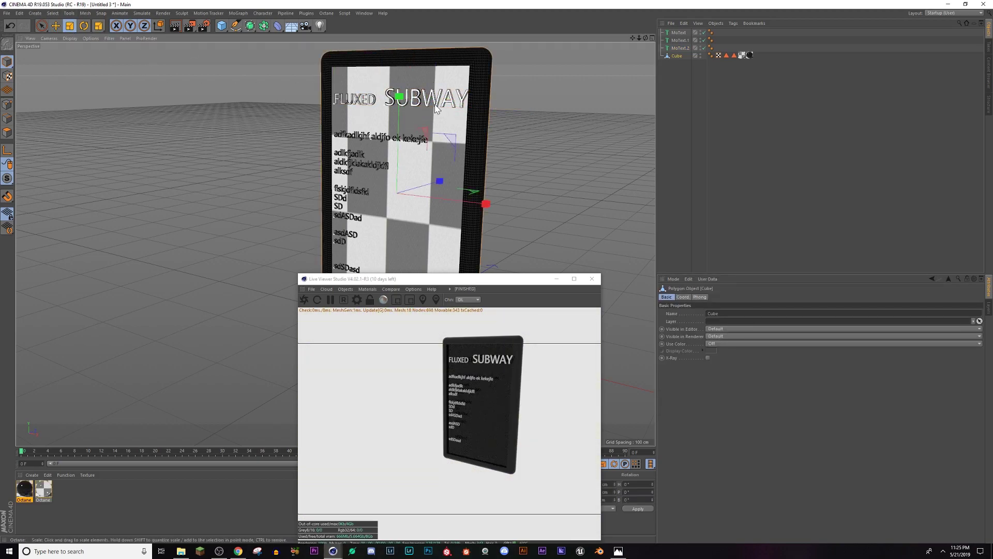
left_click(418, 104)
left_click_drag(472, 107, 488, 87)
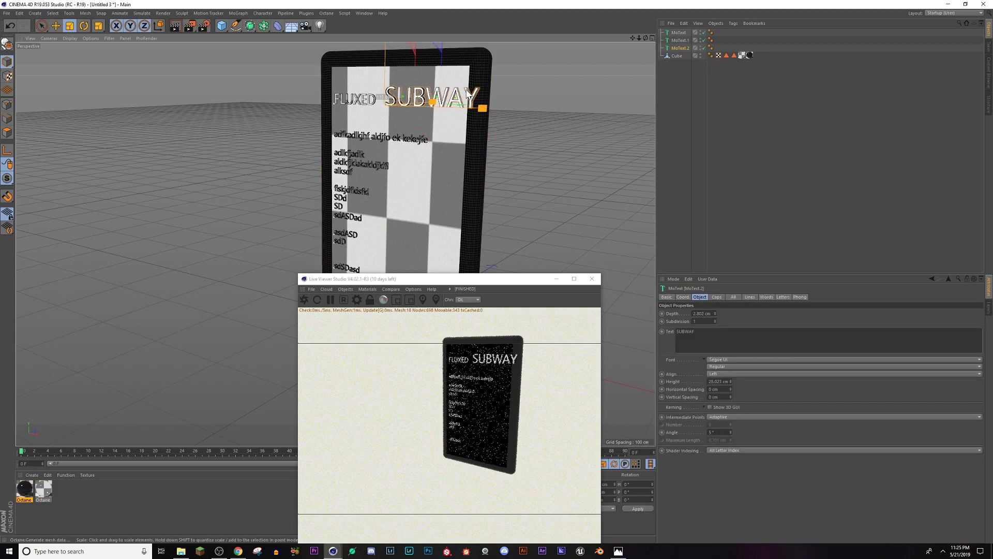
Move the SUBWAY text slightly left, closer to the FLUXED title
left_click_drag(385, 114, 437, 132, "alt")
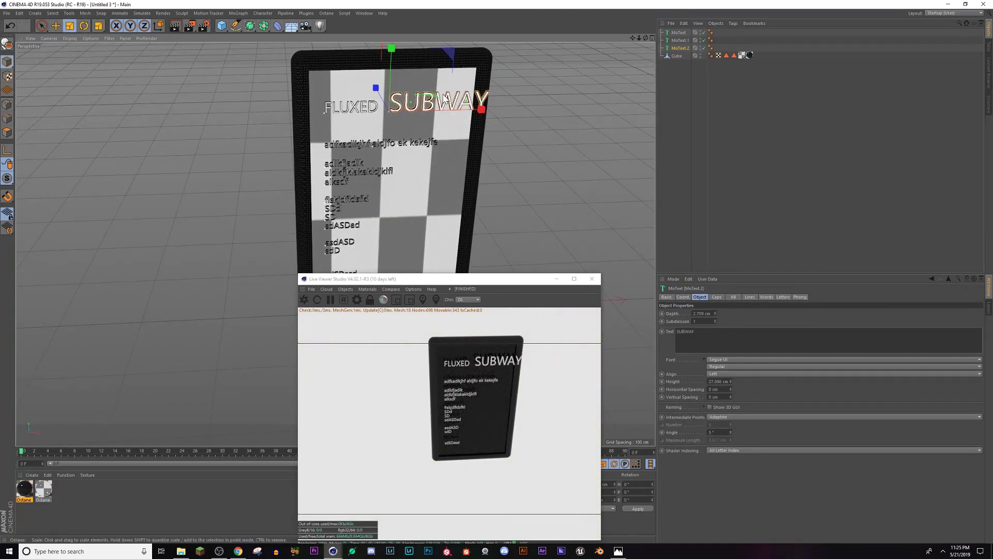
left_click(56, 26)
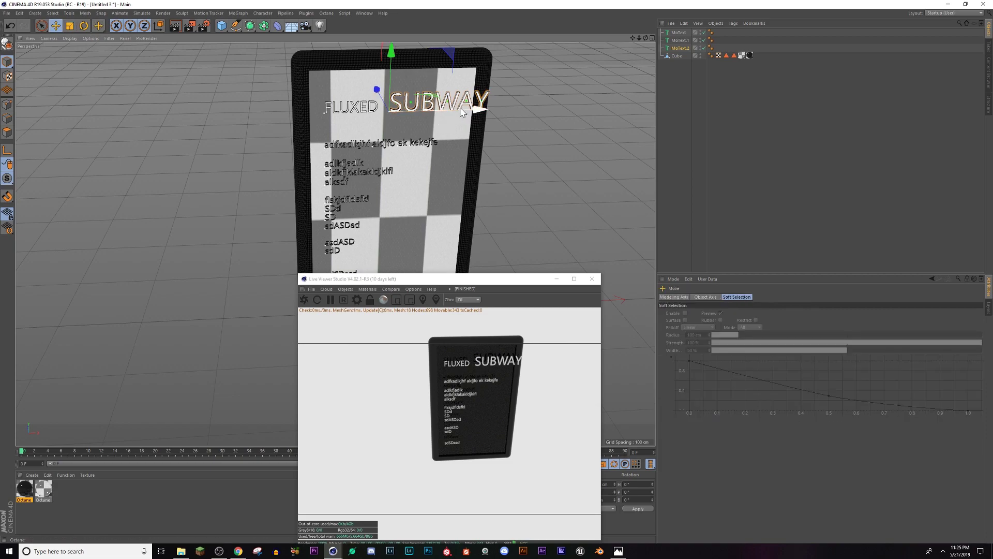
left_click_drag(462, 112, 454, 113)
Scale the FLUXED and SUBWAY titles down together so they fit within the panel's frame
left_click_drag(390, 136, 372, 109, "alt")
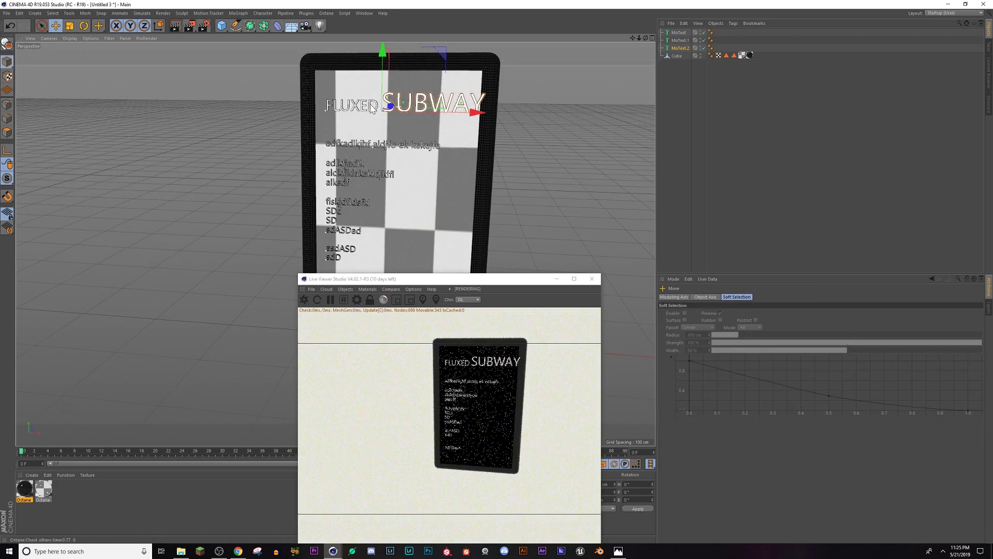
left_click(371, 113, "shift")
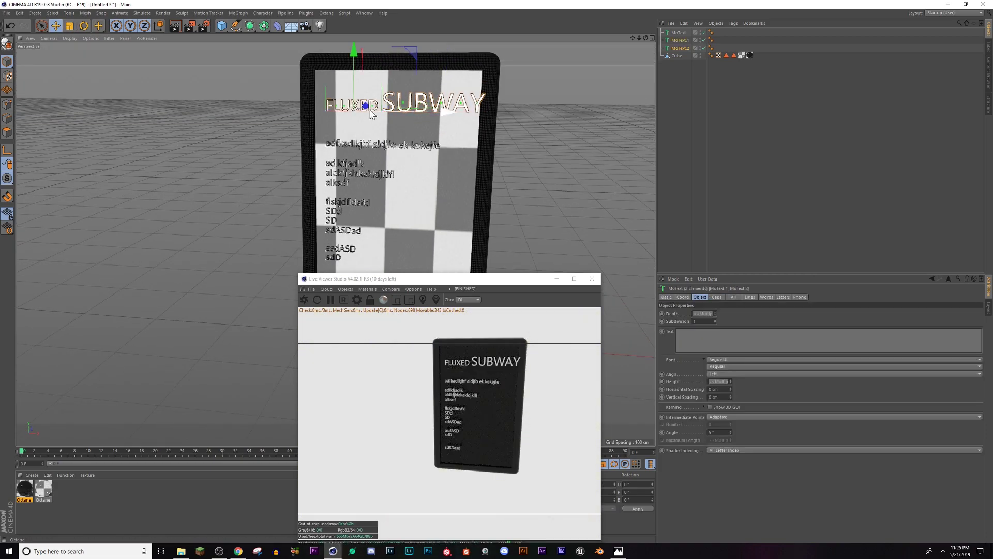
left_click(69, 26)
left_click_drag(258, 70, 189, 79)
left_click_drag(429, 129, 438, 123, "alt")
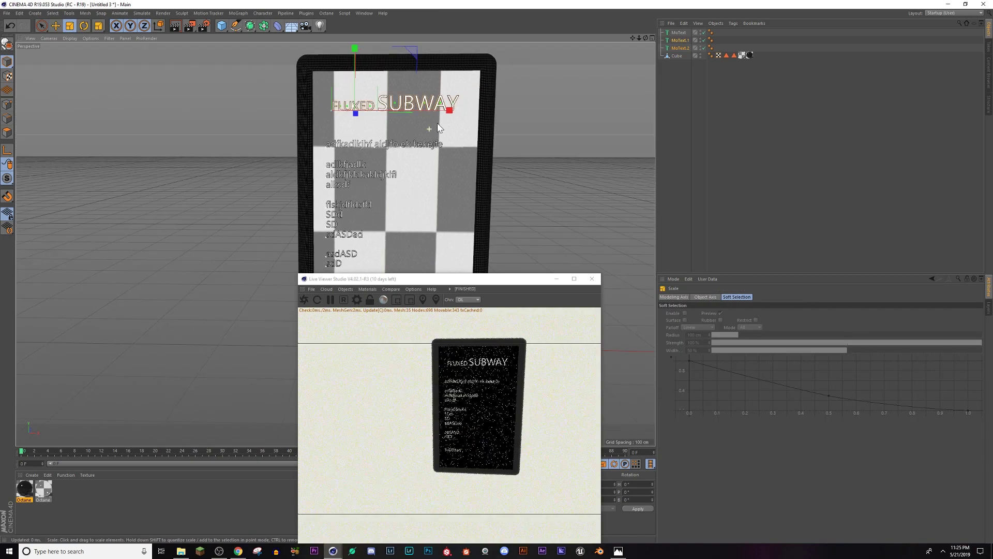
Set the extrusion depth of both the FLUXED and SUBWAY titles to 0.65 cm
left_click(679, 48)
left_click(684, 40, "shift")
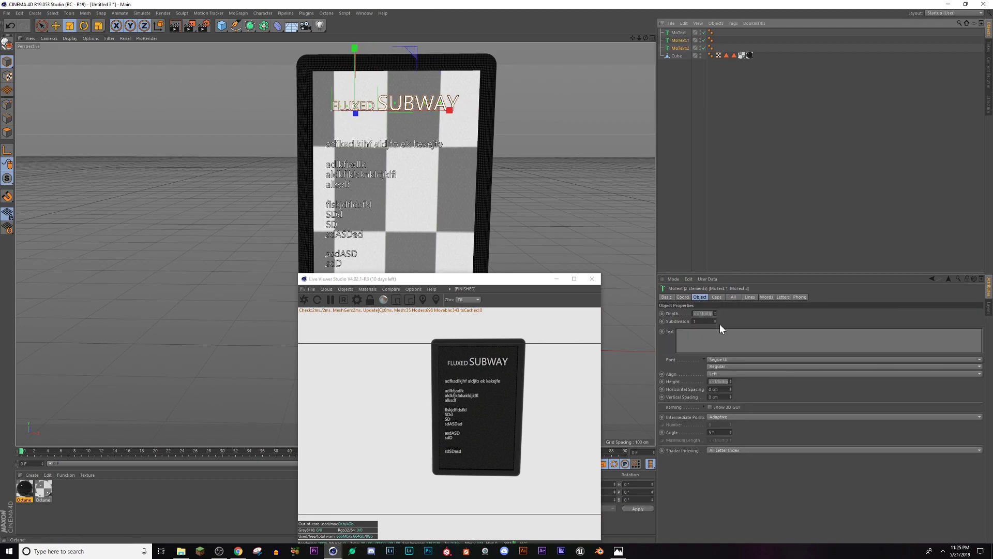
left_click(702, 313)
type("0.65")
key("Return")
scroll(486, 158, "up", 1)
left_click_drag(377, 153, 268, 162, "alt")
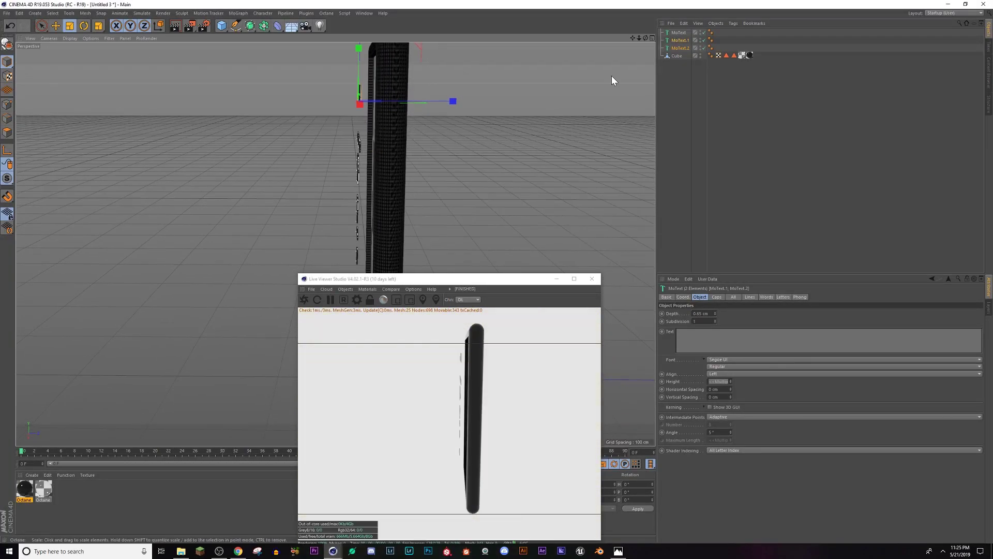
Set the body MoText's extrusion depth to 0.65 cm
left_click(683, 33)
double_click(730, 340)
left_click(730, 340)
key("ctrl+End")
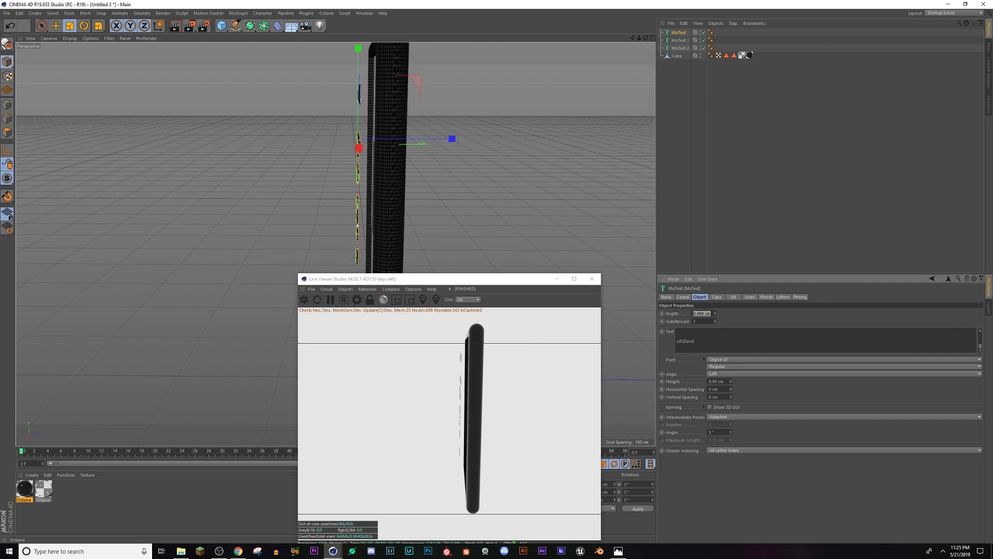
left_click_drag(477, 227, 309, 251, "alt")
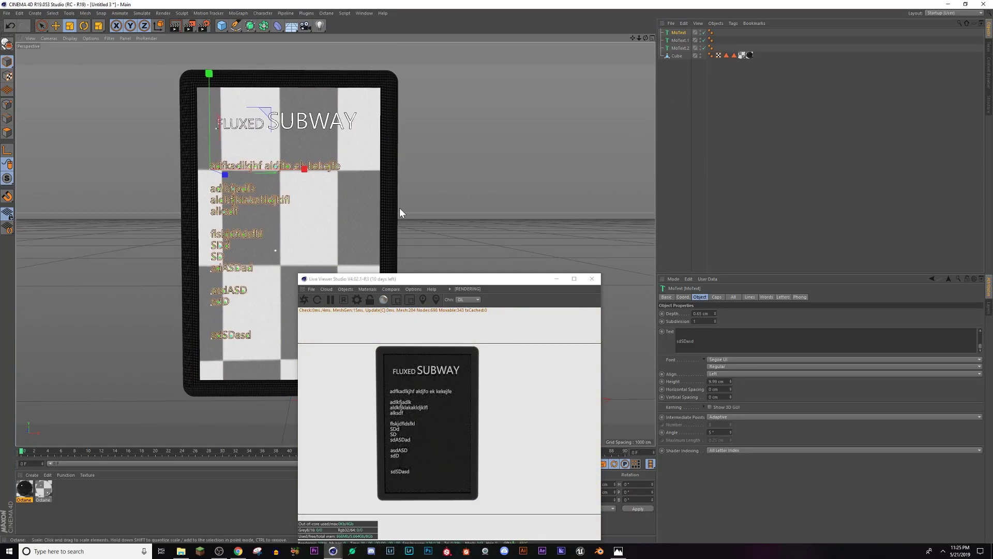
Move the Live Viewer clear of the sign panel and create a new Octane material
left_click_drag(447, 280, 532, 116)
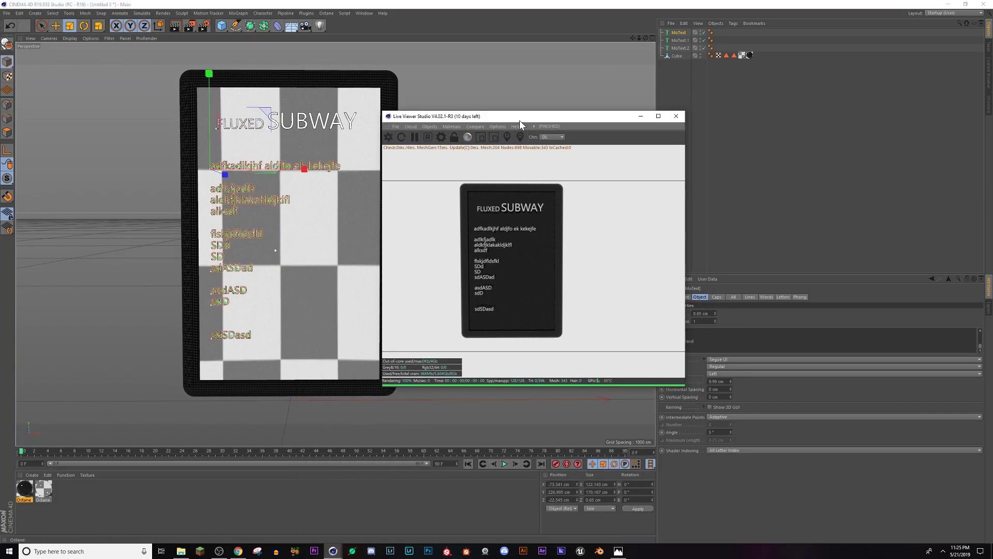
left_click(33, 474)
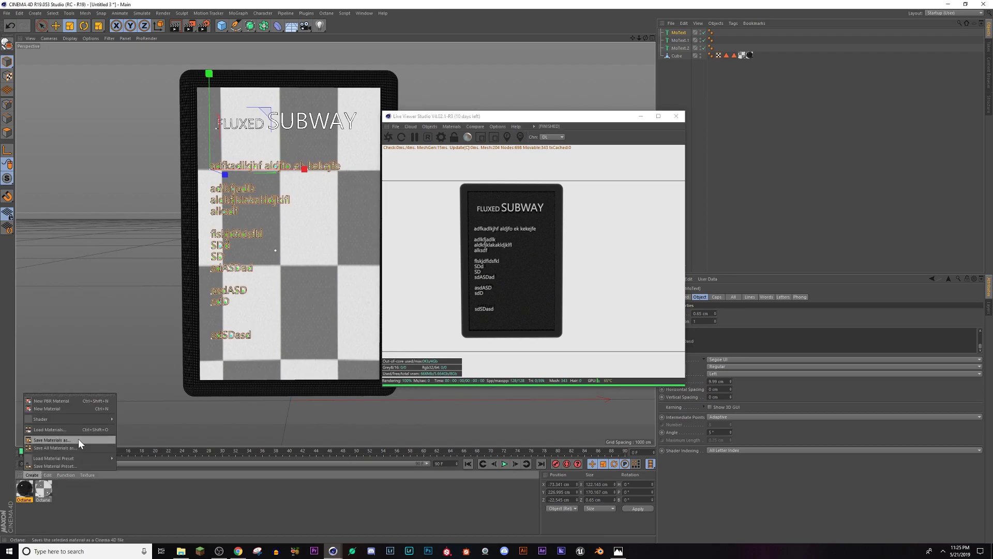
mouse_move(107, 418)
mouse_move(137, 419)
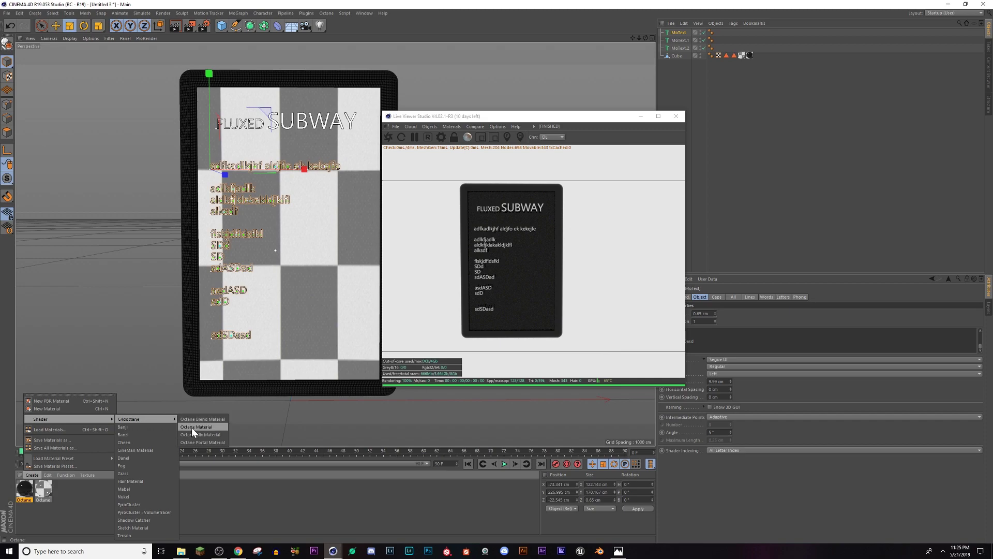
left_click(206, 427)
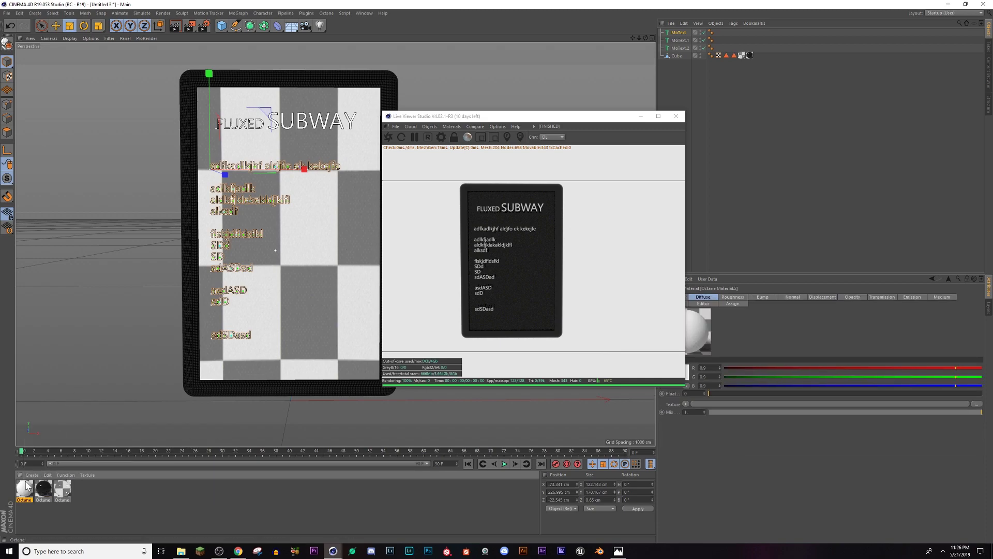
Give the new material a Blackbody emission with surface brightness enabled and apply it to the FLUXED and SUBWAY titles
double_click(25, 487)
left_click(139, 208)
left_click(218, 79)
left_click(222, 104)
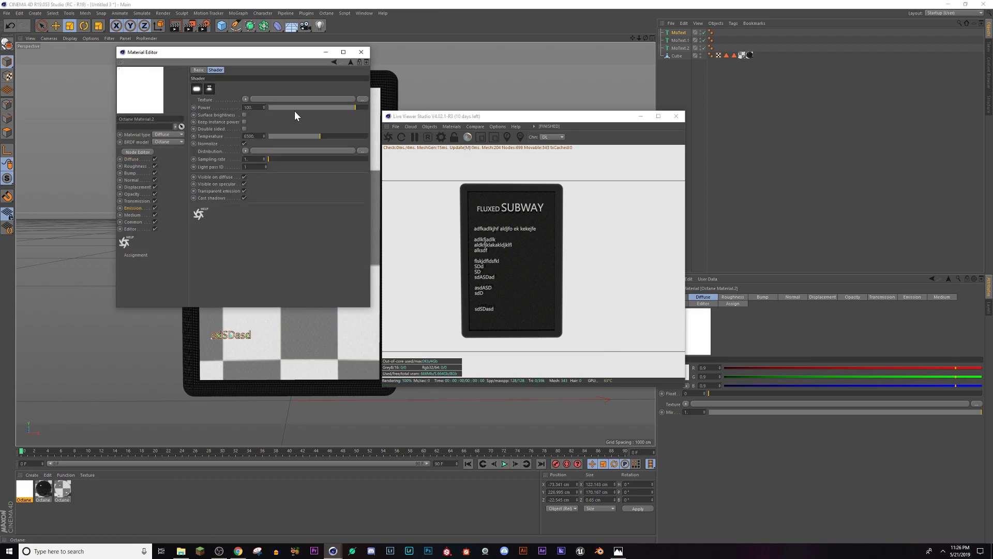
left_click(244, 115)
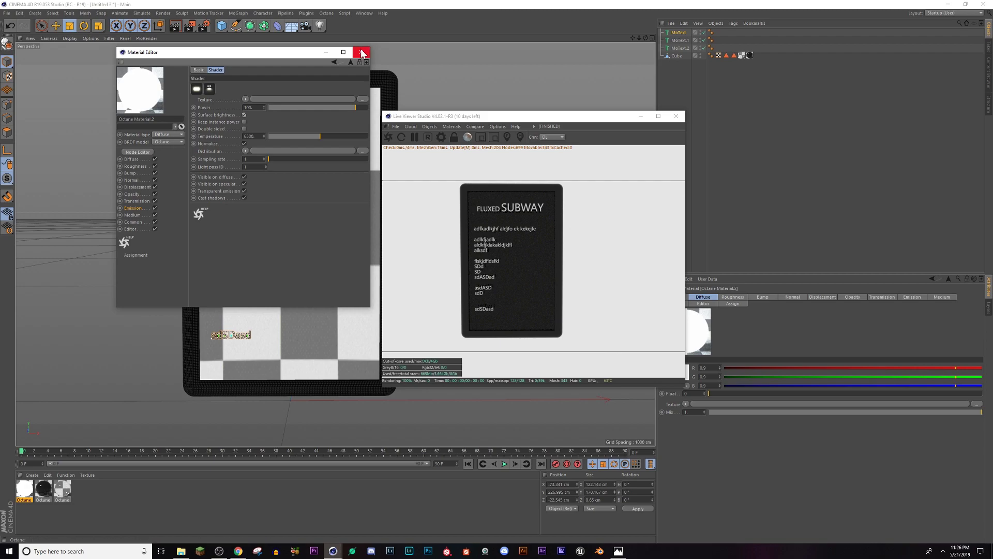
left_click(361, 52)
left_click_drag(24, 490, 696, 131)
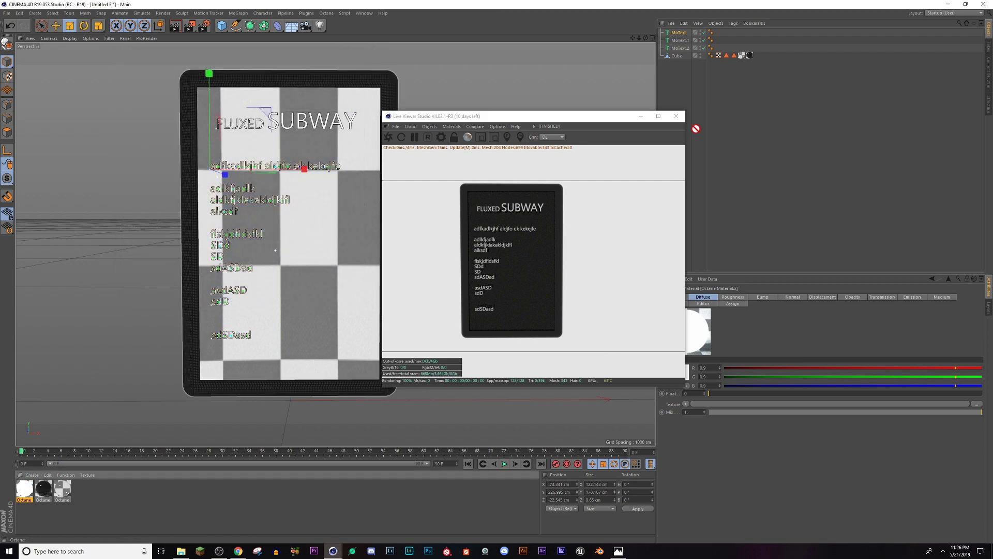
left_click_drag(685, 41, 682, 40)
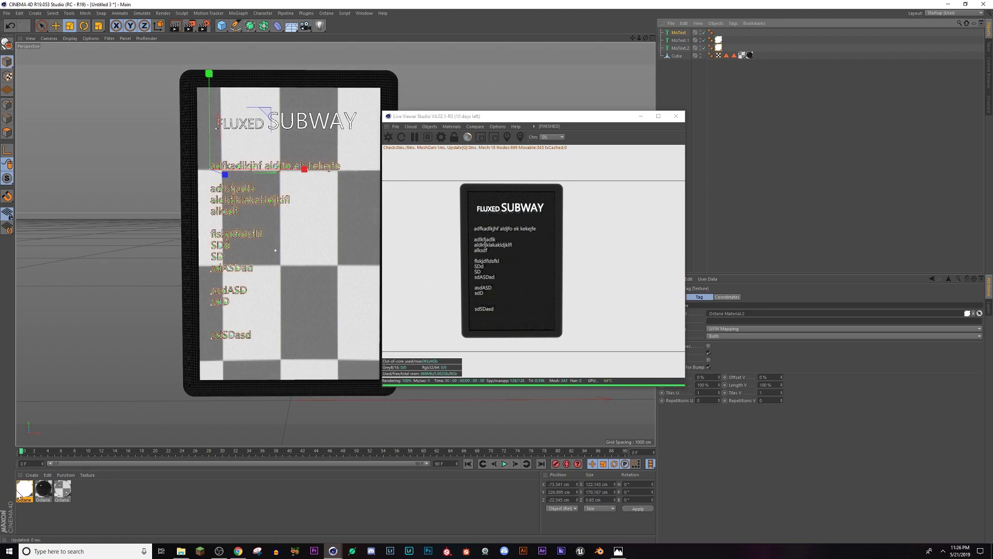
Duplicate the white emissive material and add an RgbSpectrum texture to the copy's Blackbody emission
left_click_drag(23, 490, 39, 489, "ctrl")
double_click(41, 491)
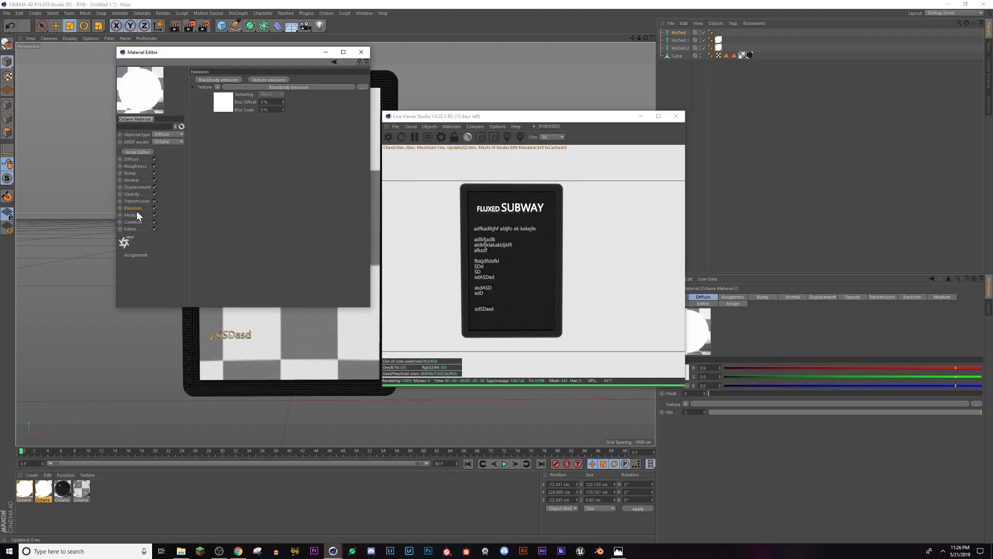
left_click(223, 101)
left_click(245, 99)
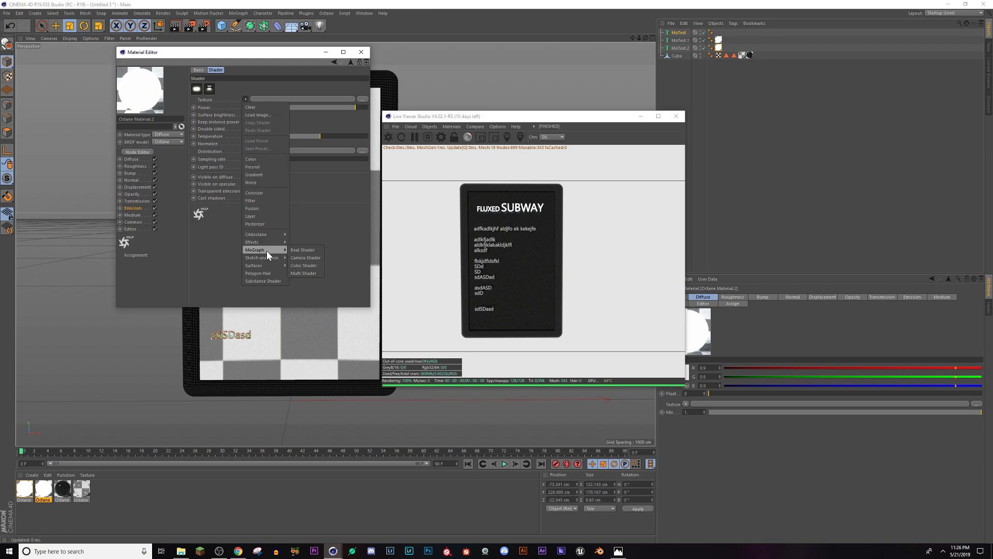
mouse_move(286, 234)
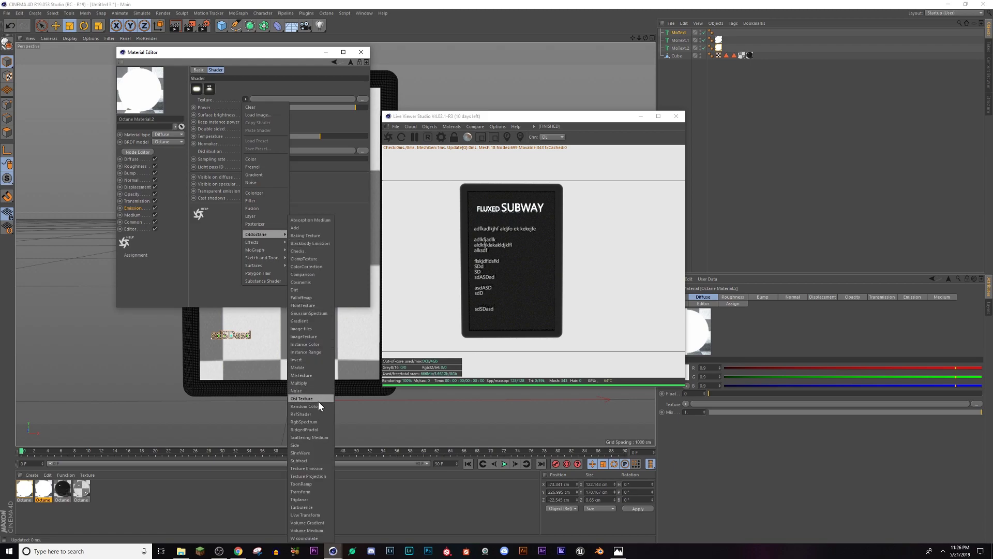
left_click(315, 422)
Set the copied material's RgbSpectrum emission colour to a fully saturated green
left_click(252, 113)
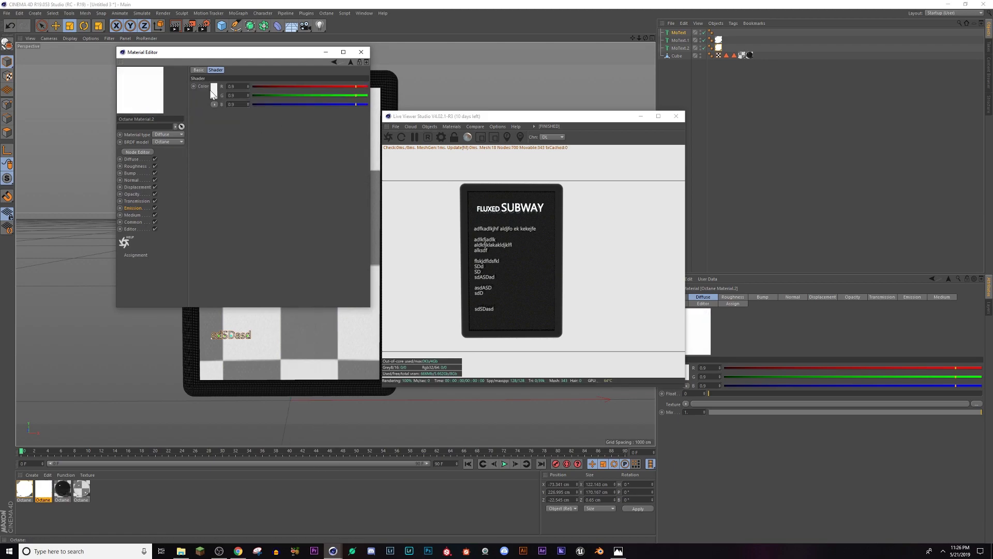
left_click(214, 91)
left_click_drag(231, 100, 253, 110)
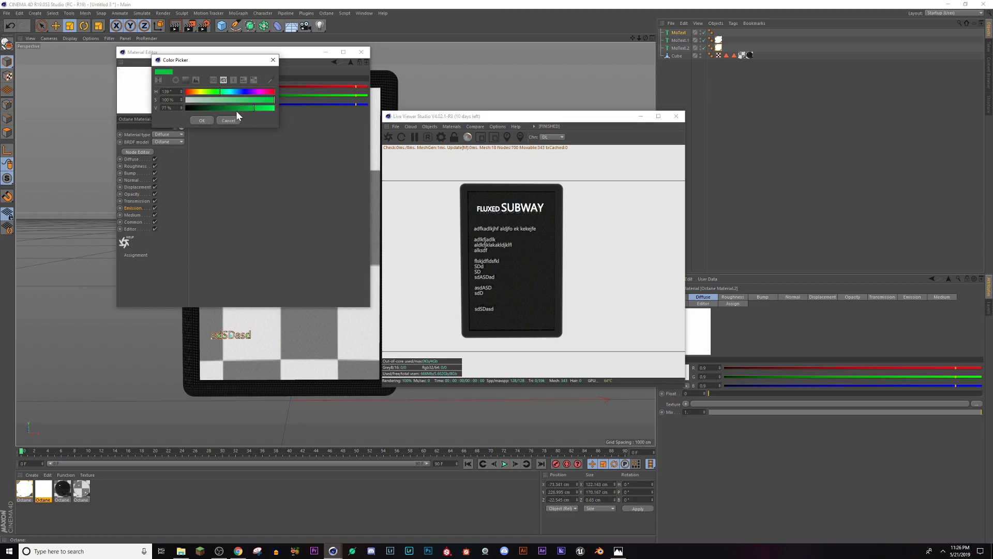
left_click(207, 120)
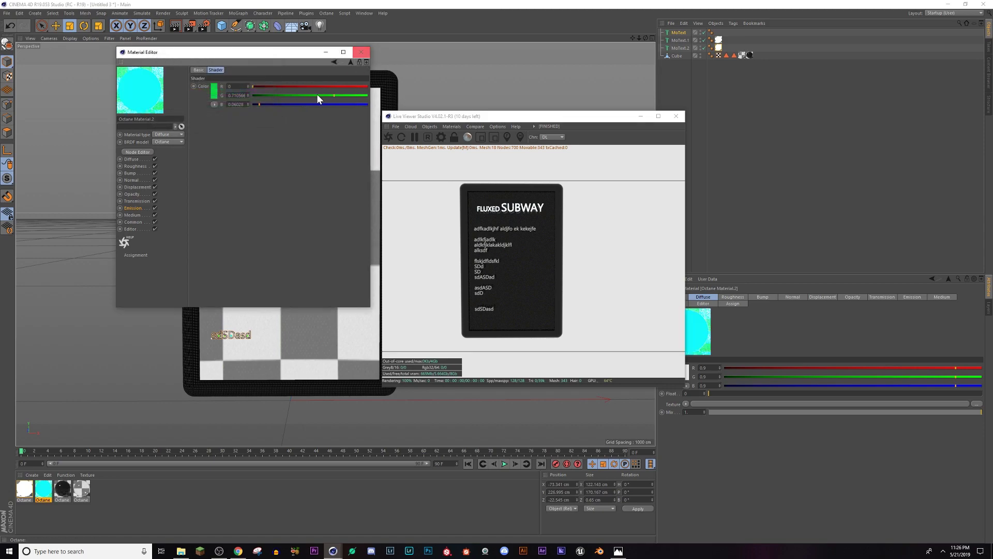
Lower the green emission's temperature to about 5600 and power to about 4.2, and apply the material to the body text
left_click(334, 62)
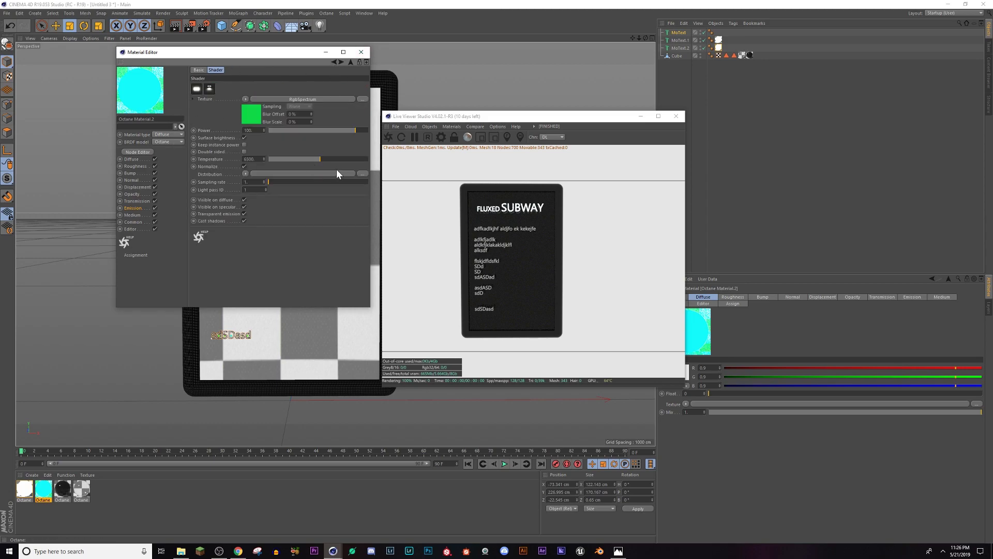
mouse_move(326, 161)
left_mouse_down()
mouse_move(303, 159)
mouse_move(312, 160)
left_mouse_up()
left_click_drag(344, 132, 338, 129)
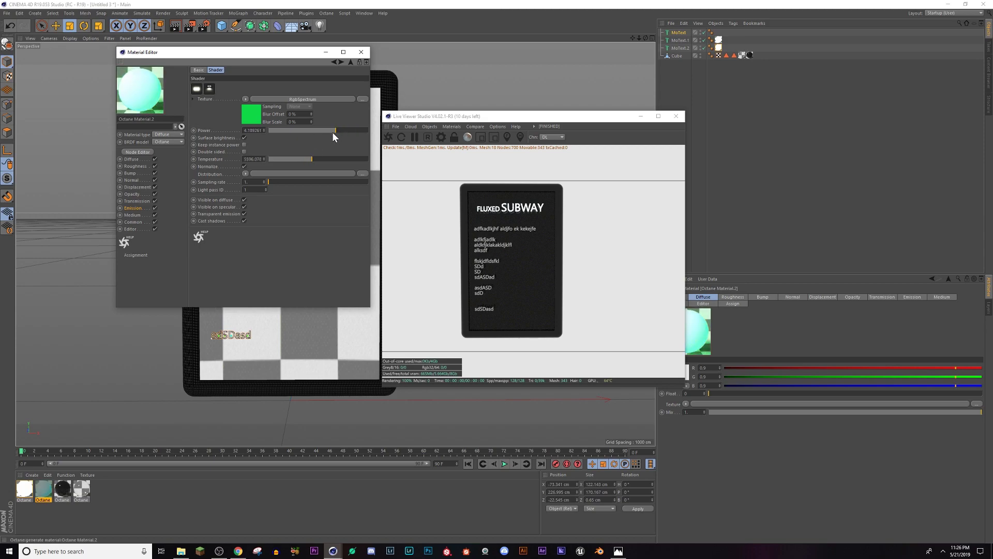
left_click(361, 52)
left_click_drag(52, 498, 677, 35)
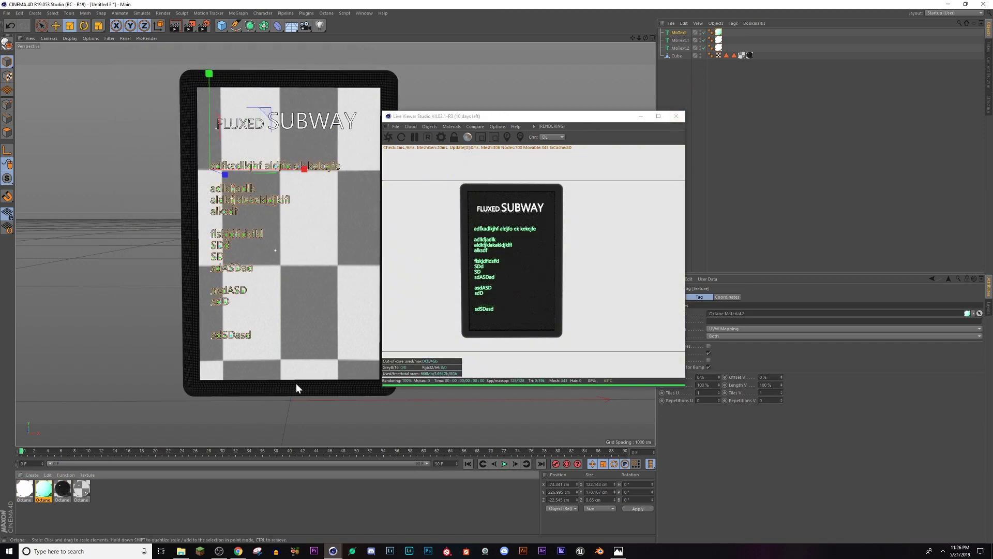
Lower the green material's Blackbody emission temperature further and check the lettering on the panel from an angle
double_click(45, 498)
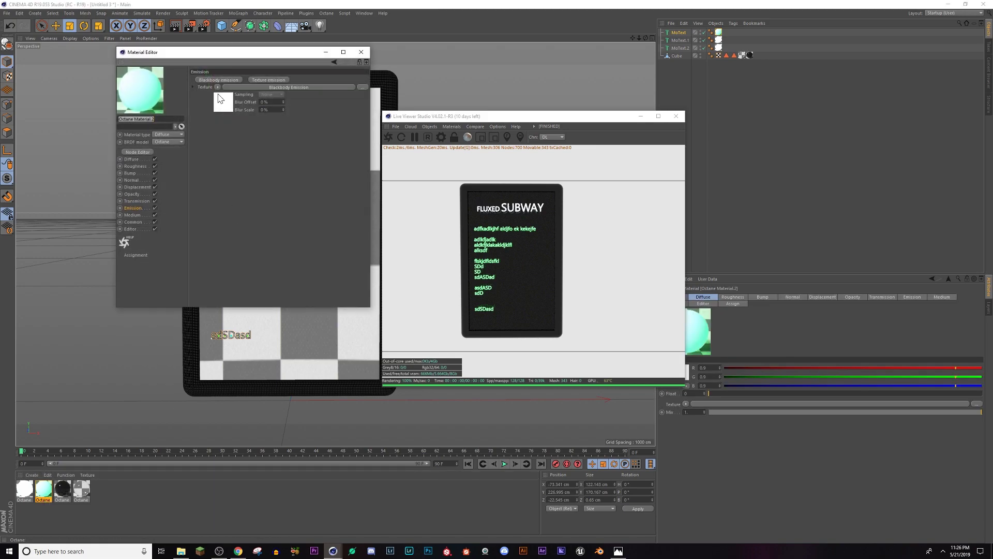
left_click_drag(305, 158, 296, 160)
left_click(362, 52)
left_click_drag(290, 212, 272, 212, "alt")
left_click_drag(365, 251, 248, 279, "alt")
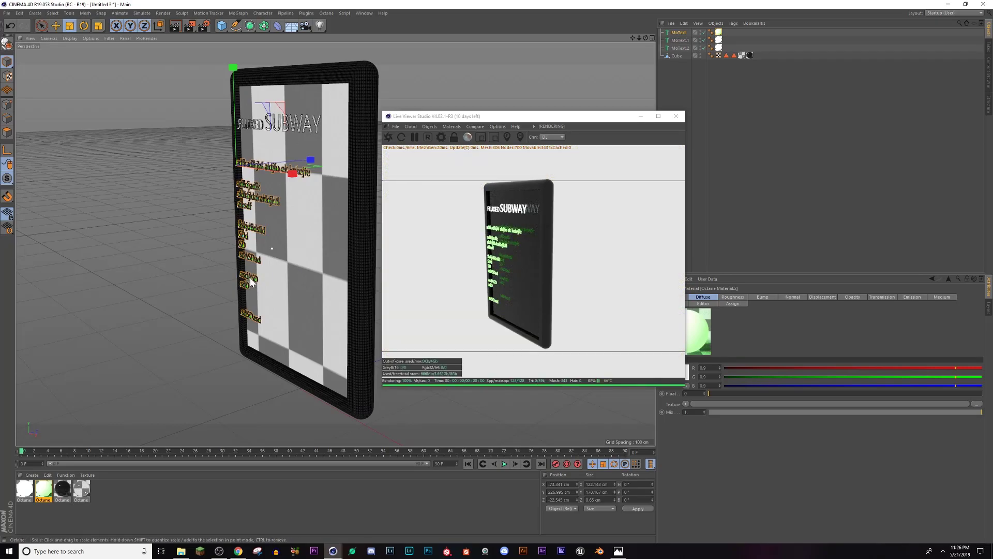
middle_click_drag(248, 279, 275, 282, "alt")
Switch to Photos to examine the neon signs in the CyberSlums_8k.jpg reference, and return to Cinema 4D
left_click(620, 551)
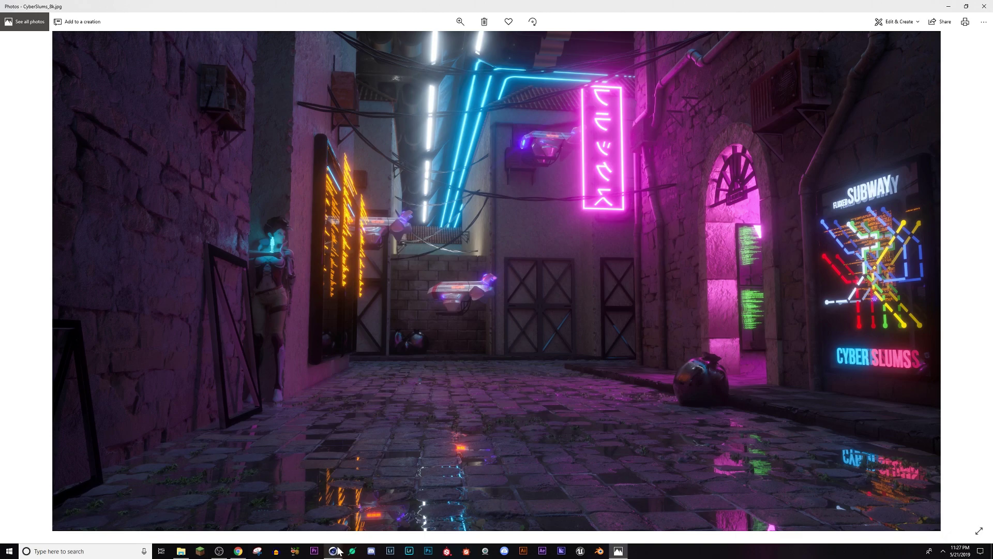
mouse_move(333, 551)
left_click(316, 531)
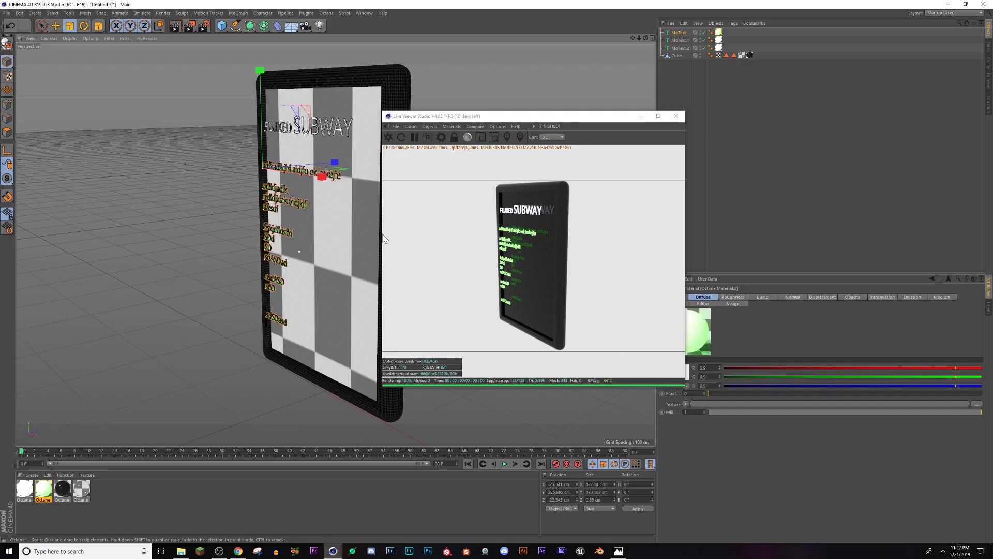
Enable post-processing in the Octane settings and raise the bloom power to about 5.85
left_click_drag(335, 244, 385, 218, "alt")
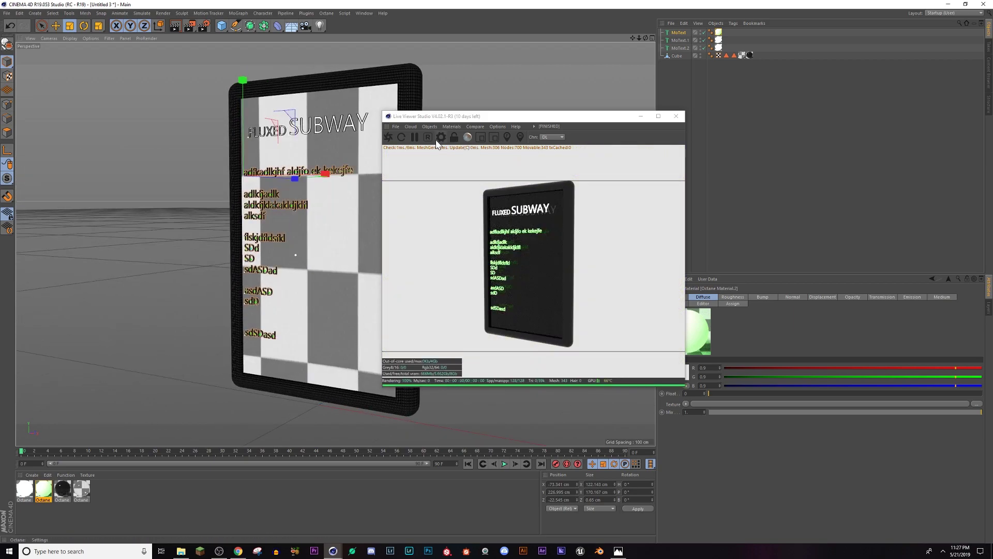
left_click(441, 138)
left_click(60, 25)
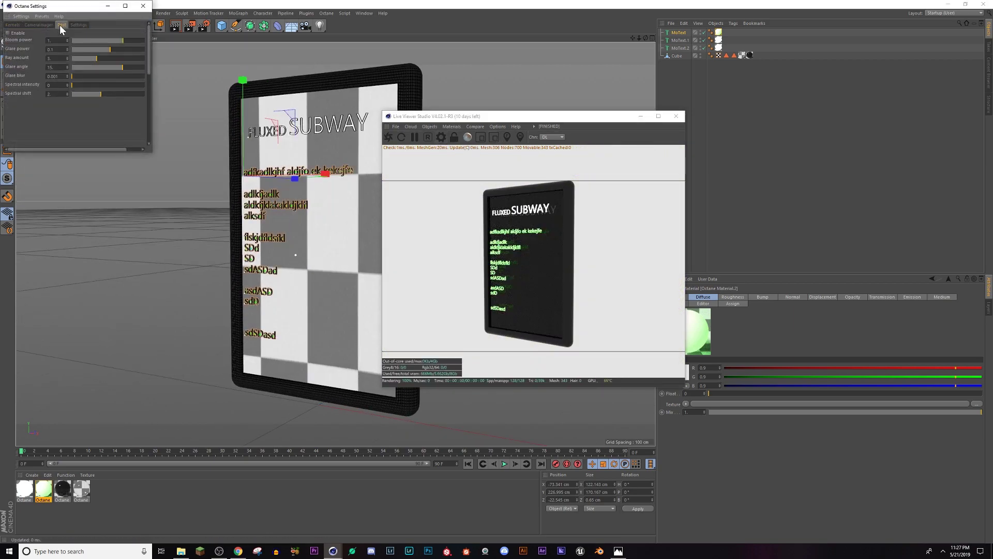
left_click(19, 33)
left_click_drag(125, 40, 133, 40)
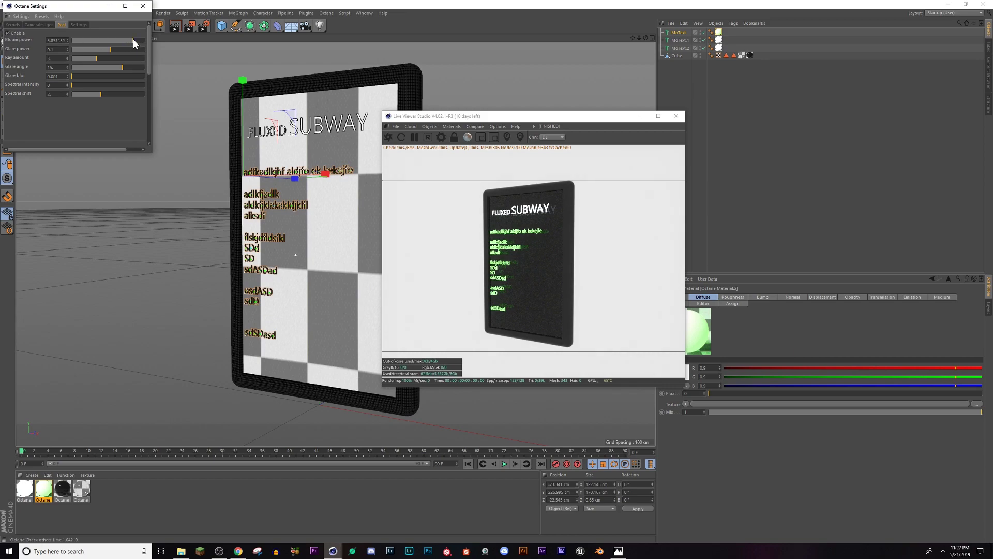
Switch the Live Viewer's render kernel to path tracing (PT) and view the panel from a more frontal angle
left_click(547, 135)
left_click(551, 155)
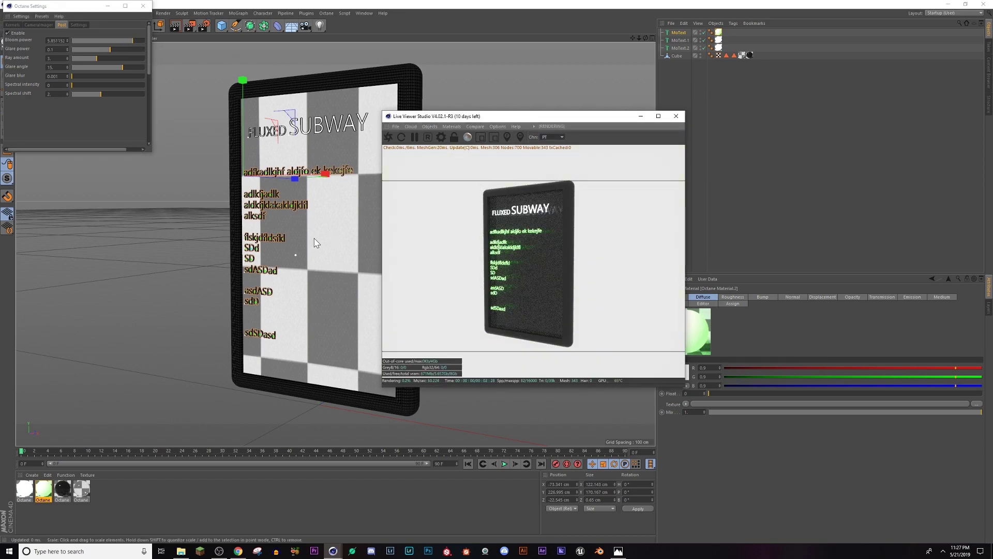
left_click_drag(296, 240, 315, 252, "alt")
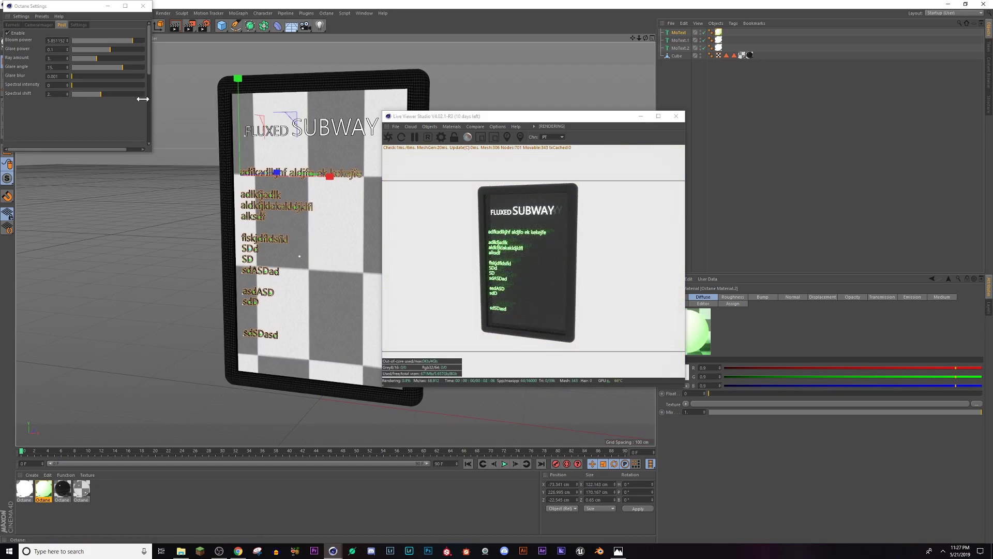
Set the bloom power to about 4.13 and add an Octane daylight to the scene
left_click(130, 39)
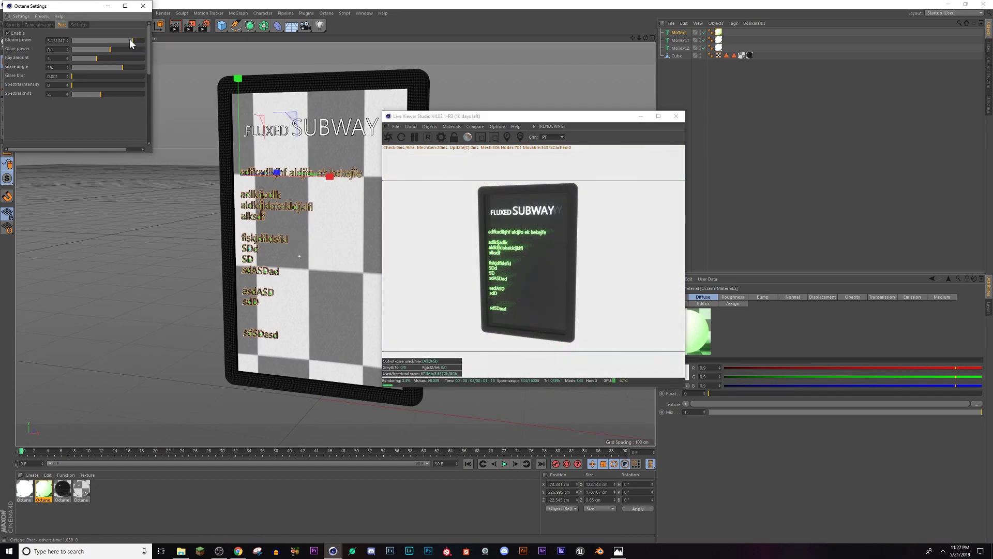
left_click(131, 39)
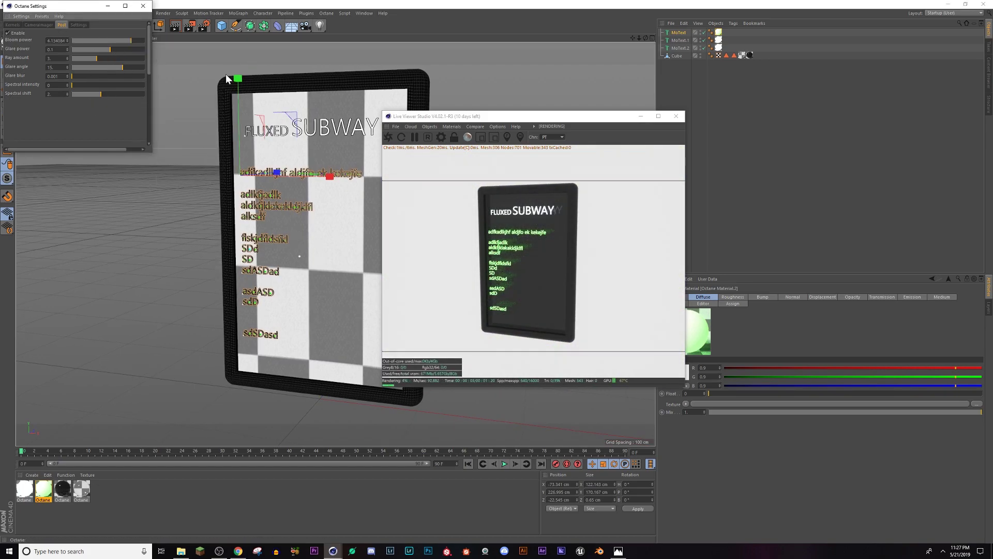
left_click(430, 127)
mouse_move(474, 159)
left_click(503, 161)
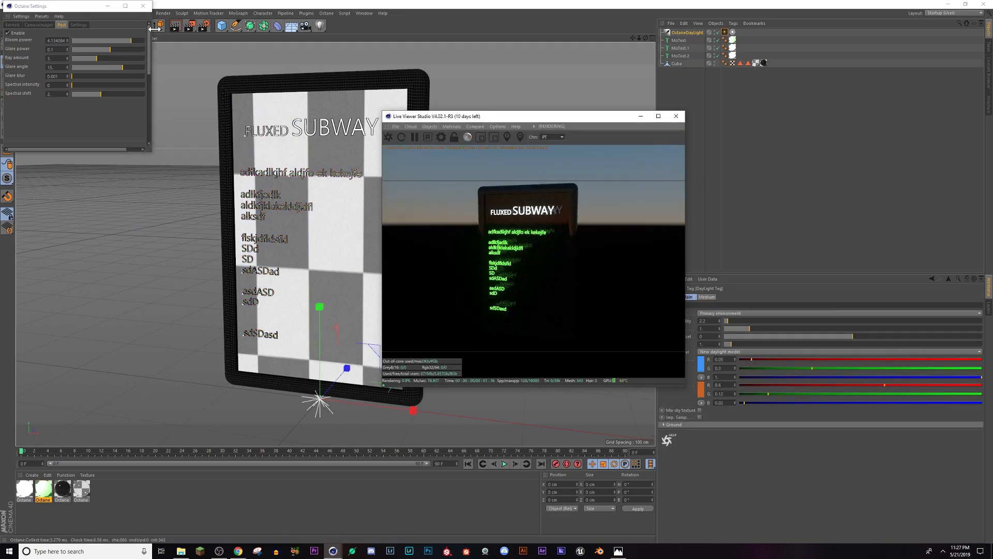
Raise the glare power to about 2.06 and lower the ray amount to its minimum in the Octane post-processing settings
left_click_drag(81, 9, 815, 167)
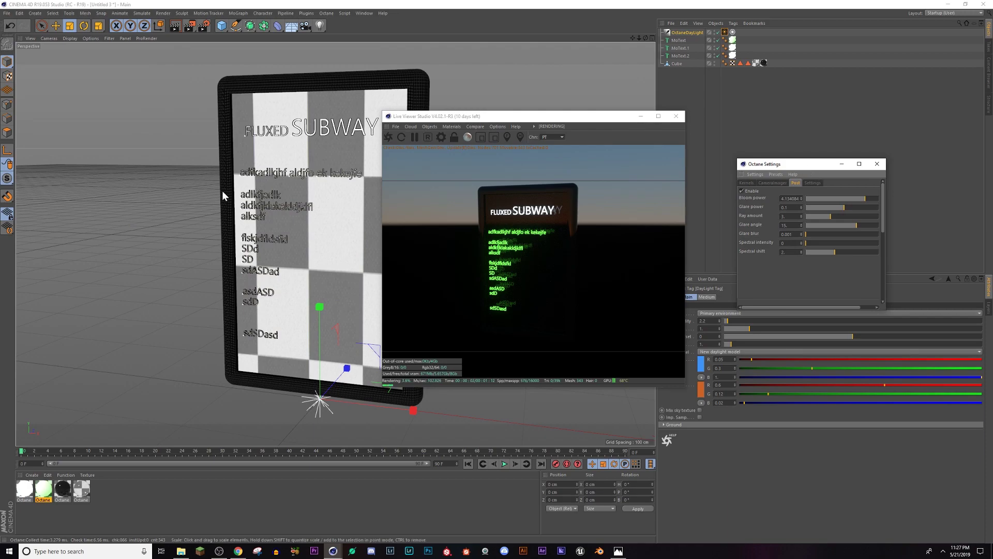
left_click_drag(867, 199, 806, 218)
mouse_move(867, 201)
left_mouse_down()
mouse_move(852, 210)
mouse_move(861, 209)
left_mouse_up()
mouse_move(288, 292)
left_mouse_down("alt")
mouse_move(262, 279)
mouse_move(250, 294)
mouse_move(305, 331)
mouse_move(373, 264)
mouse_move(285, 272)
mouse_move(275, 285)
left_mouse_up("alt")
Switch to Photos to compare the glow with the CyberSlums_8k.jpg reference, and return to Cinema 4D
left_click(615, 552)
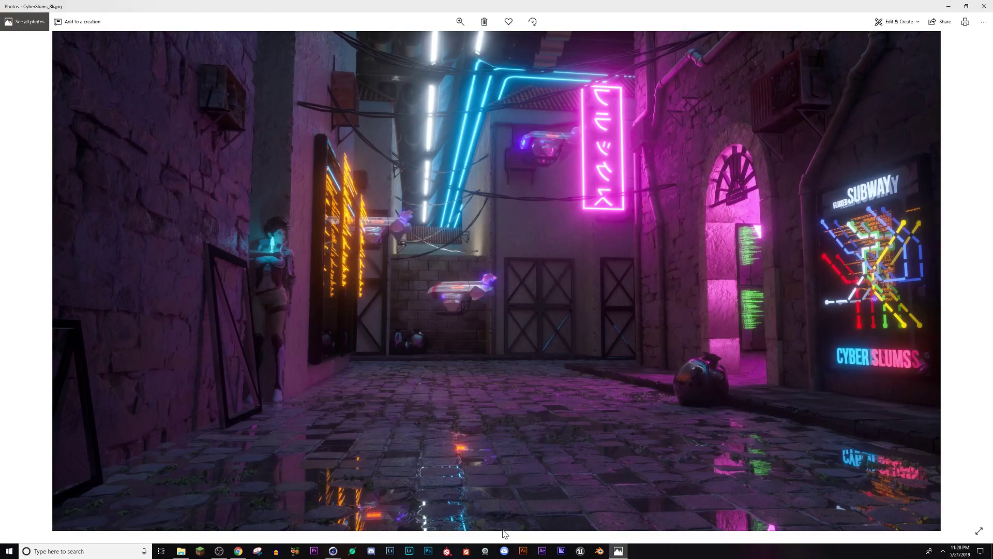
mouse_move(332, 552)
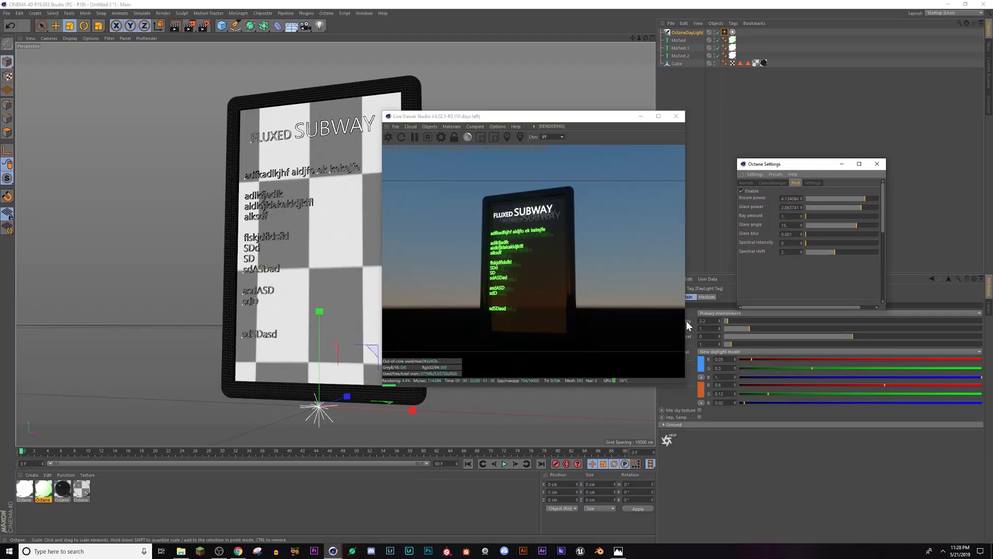
left_click(269, 510)
Lower the green lettering material's opacity to about 0.11
double_click(45, 489)
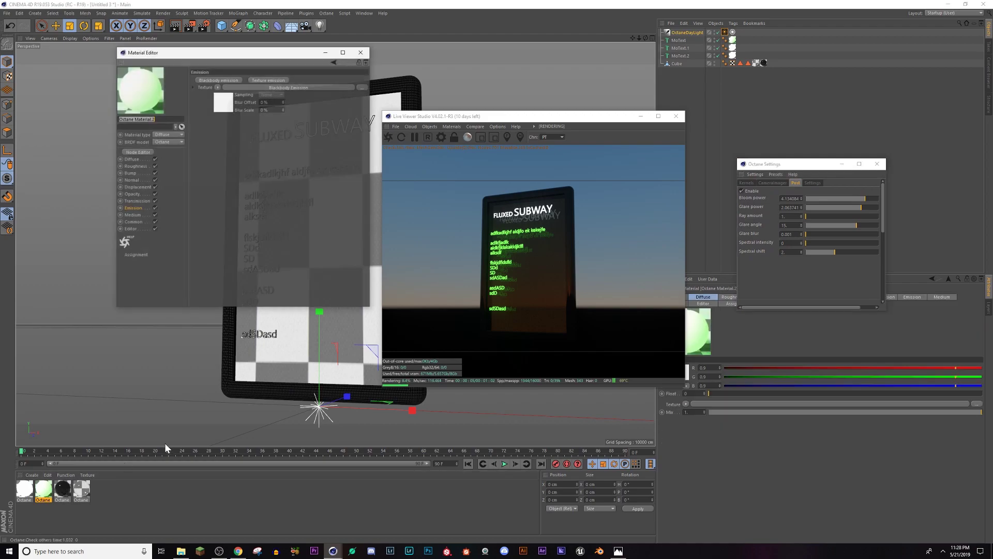
left_click(133, 196)
left_click_drag(310, 105, 254, 101)
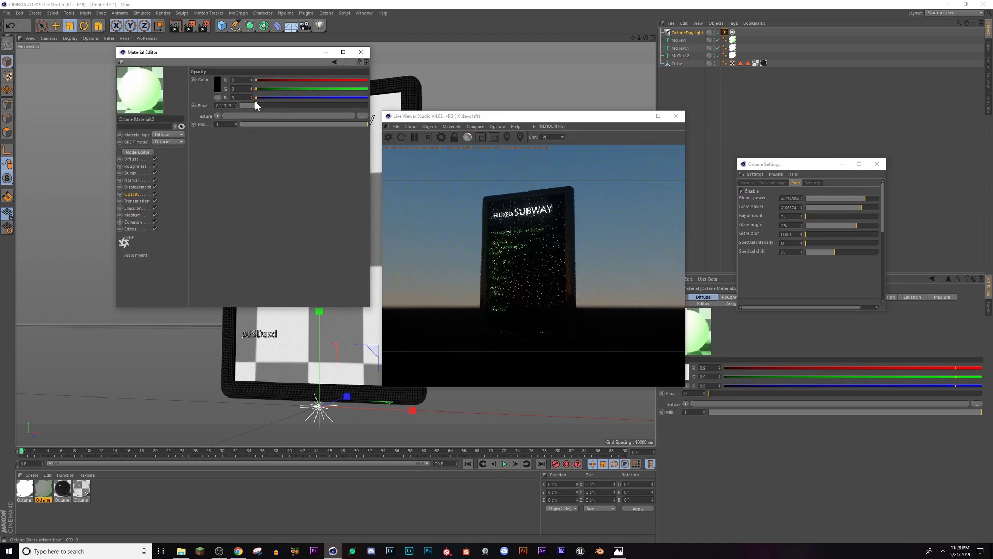
Examine the semi-transparent green lettering on the panel close up and from several angles in the Live Viewer
left_click_drag(523, 291, 495, 268)
left_click_drag(241, 53, 747, 191)
left_click_drag(341, 272, 283, 257, "alt")
scroll(293, 249, "up", 10)
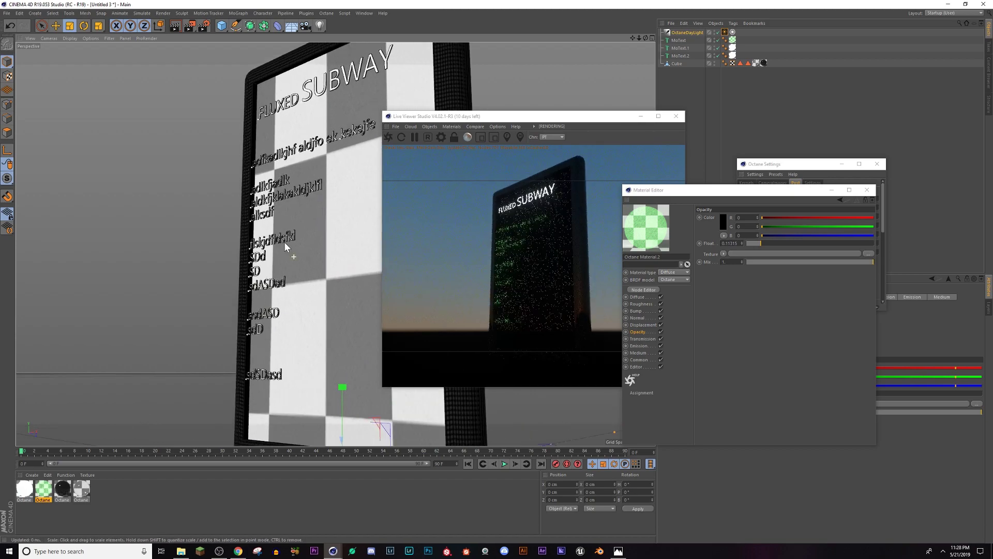
scroll(287, 239, "up", 2)
left_click_drag(287, 253, 350, 300, "alt")
scroll(350, 305, "down", 4)
scroll(350, 306, "down", 2)
middle_click_drag(362, 359, 253, 327, "alt")
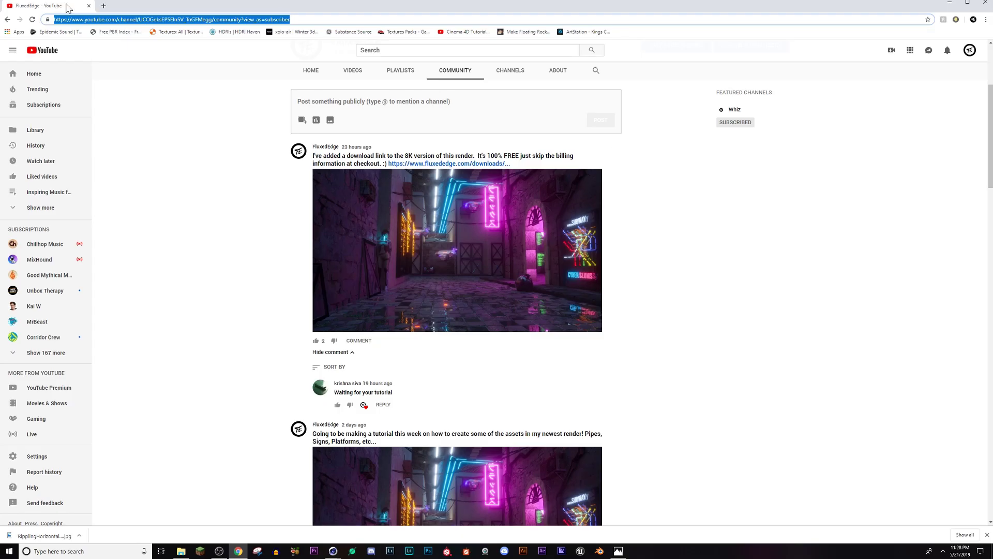
Switch to Chrome and look through the community posts on the FluxedEdge YouTube channel
scroll(494, 138, "up", 3)
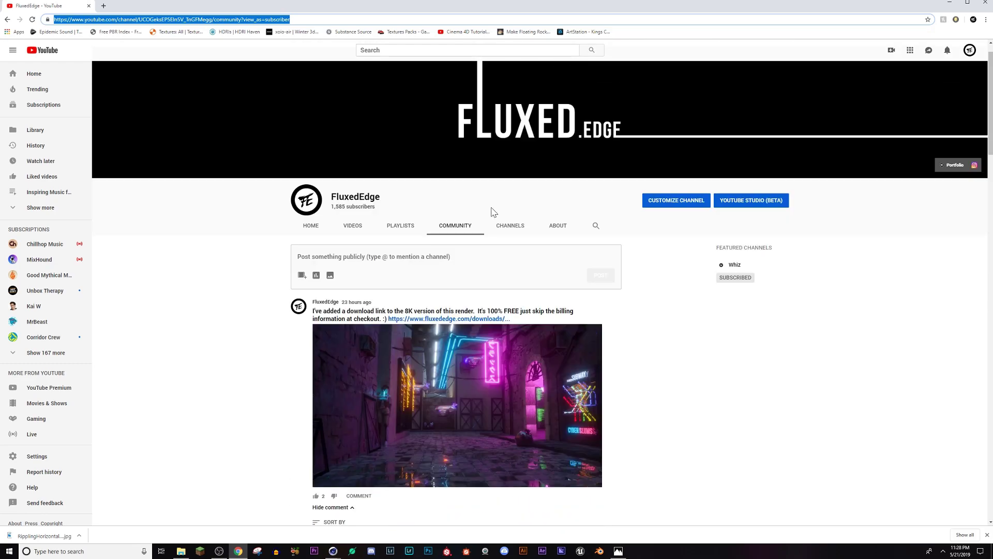
scroll(449, 344, "down", 2)
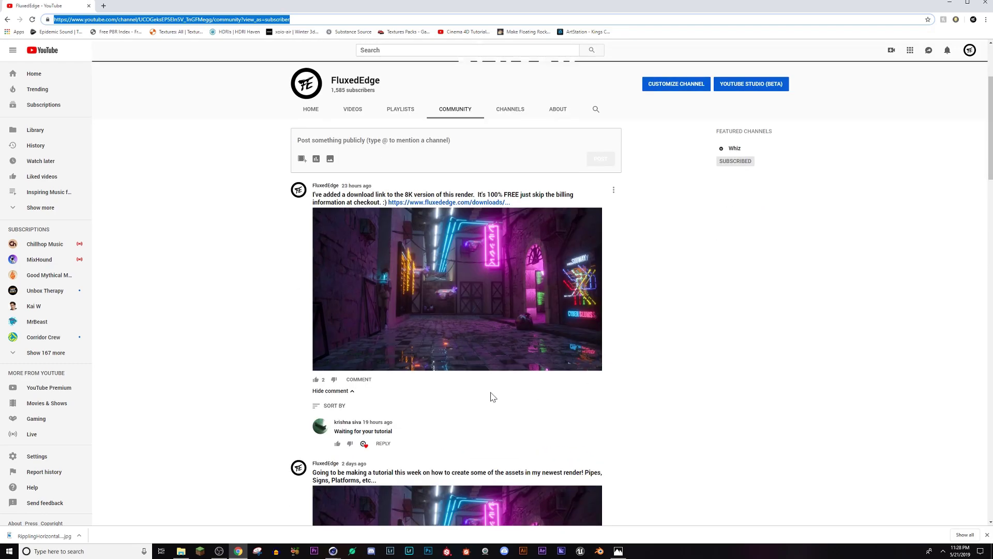
scroll(534, 393, "down", 3)
scroll(362, 259, "up", 4)
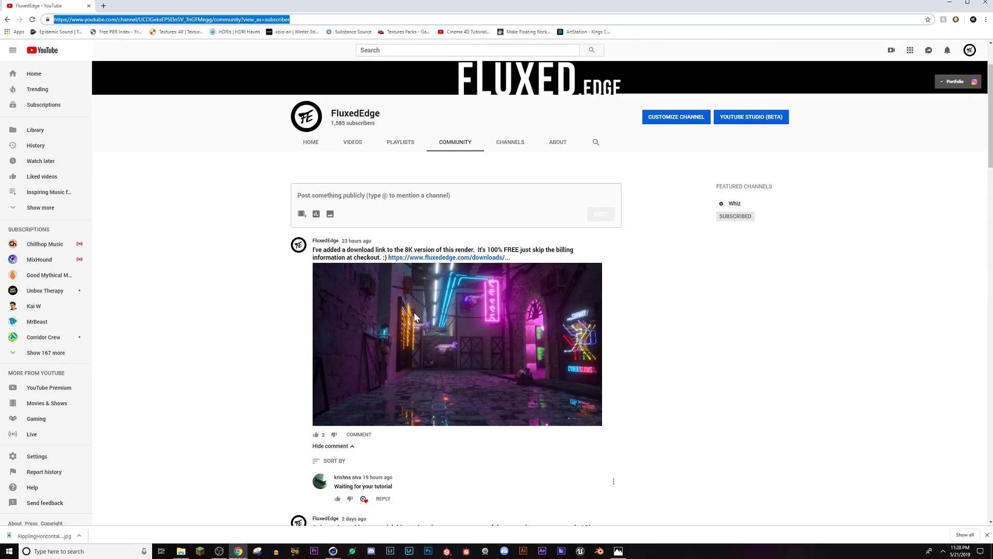
scroll(464, 410, "up", 1)
scroll(604, 358, "down", 3)
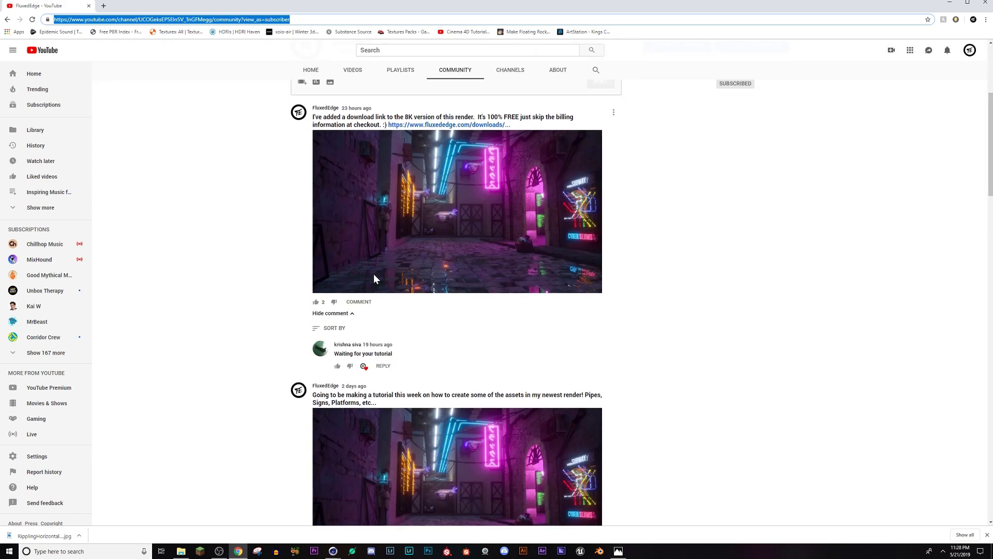
scroll(559, 375, "down", 1)
scroll(559, 385, "down", 6)
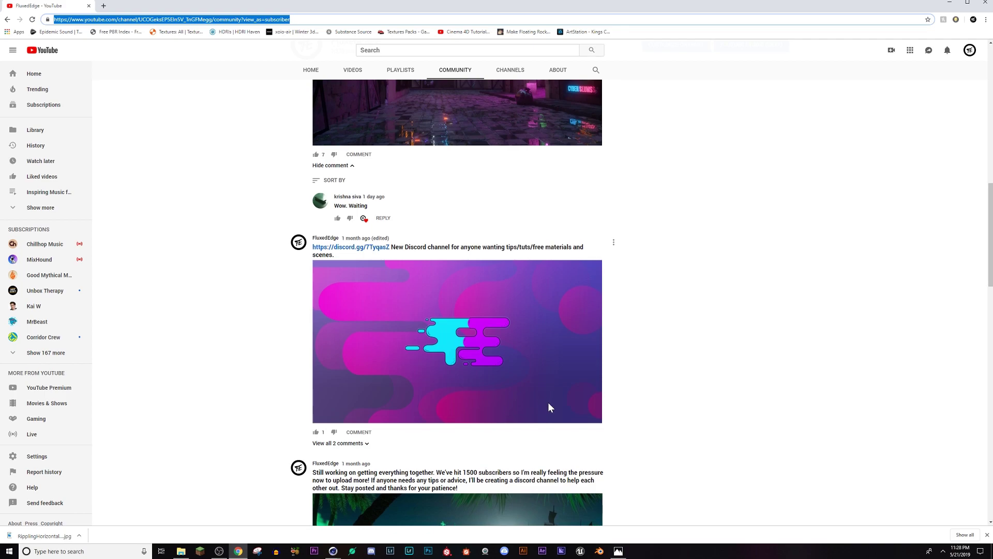
Open the download link in the post about the 8K render and view the CYBER SLUMS by Fluxed product page
scroll(546, 388, "up", 20)
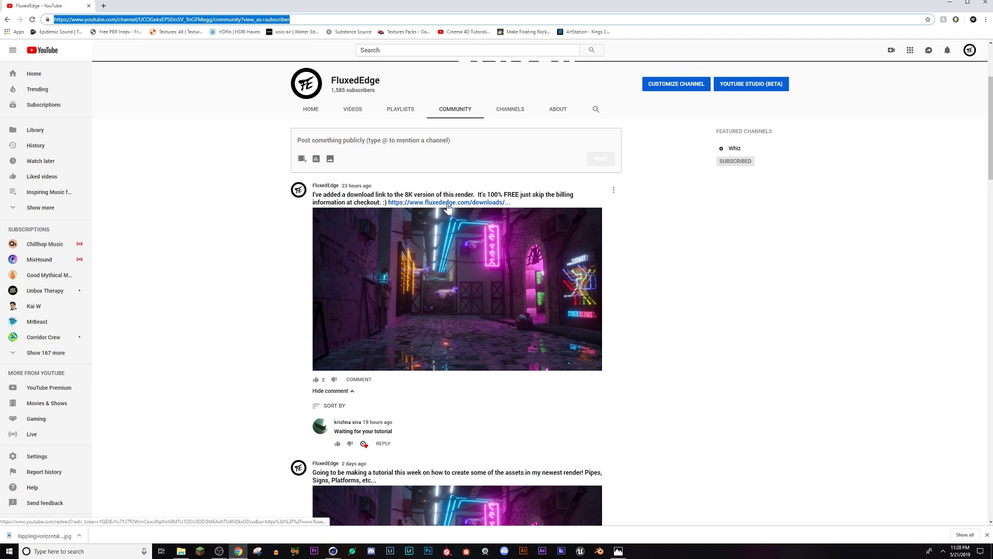
left_click(414, 202)
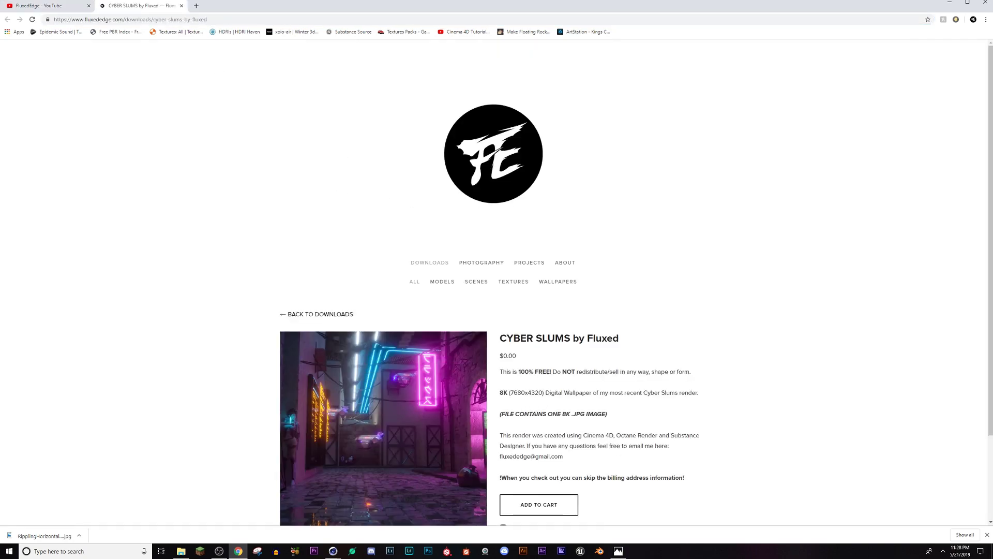
scroll(551, 416, "down", 2)
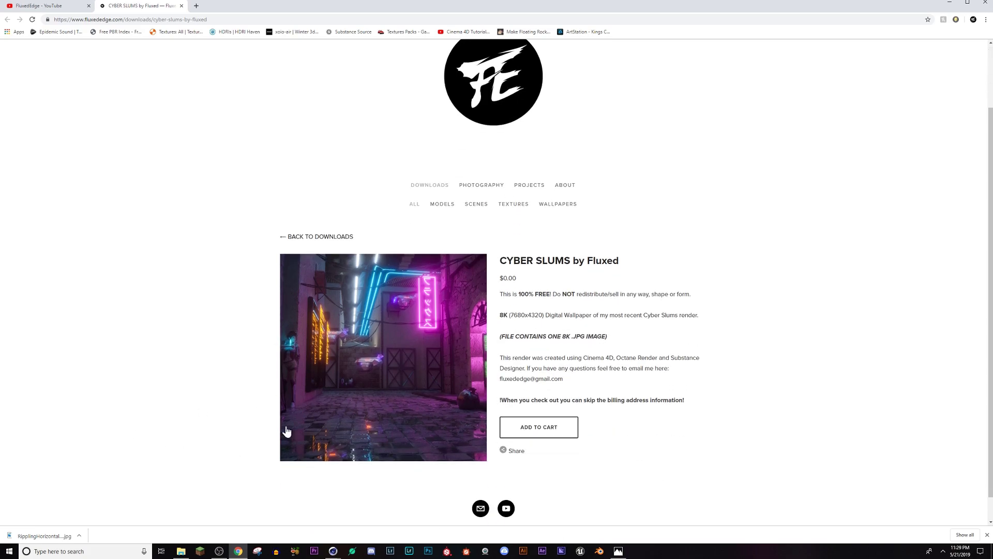